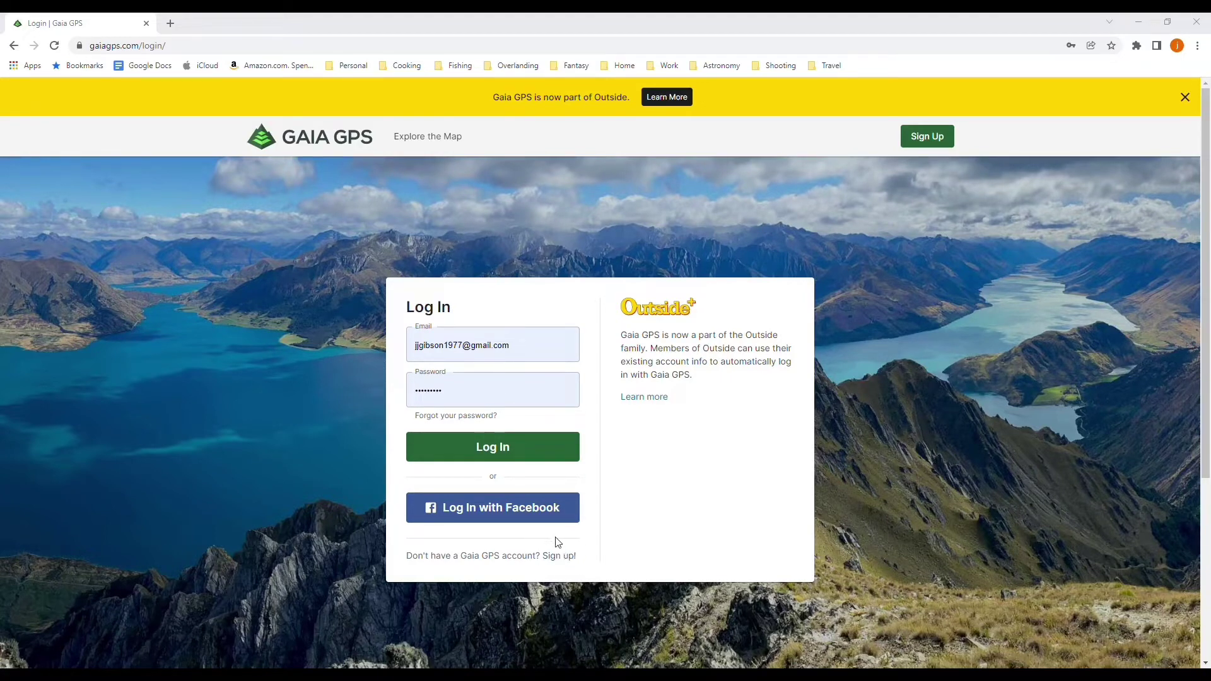
# Sign in to the account and open the avatar menu of saved-data categories
pyautogui.click(520, 447)
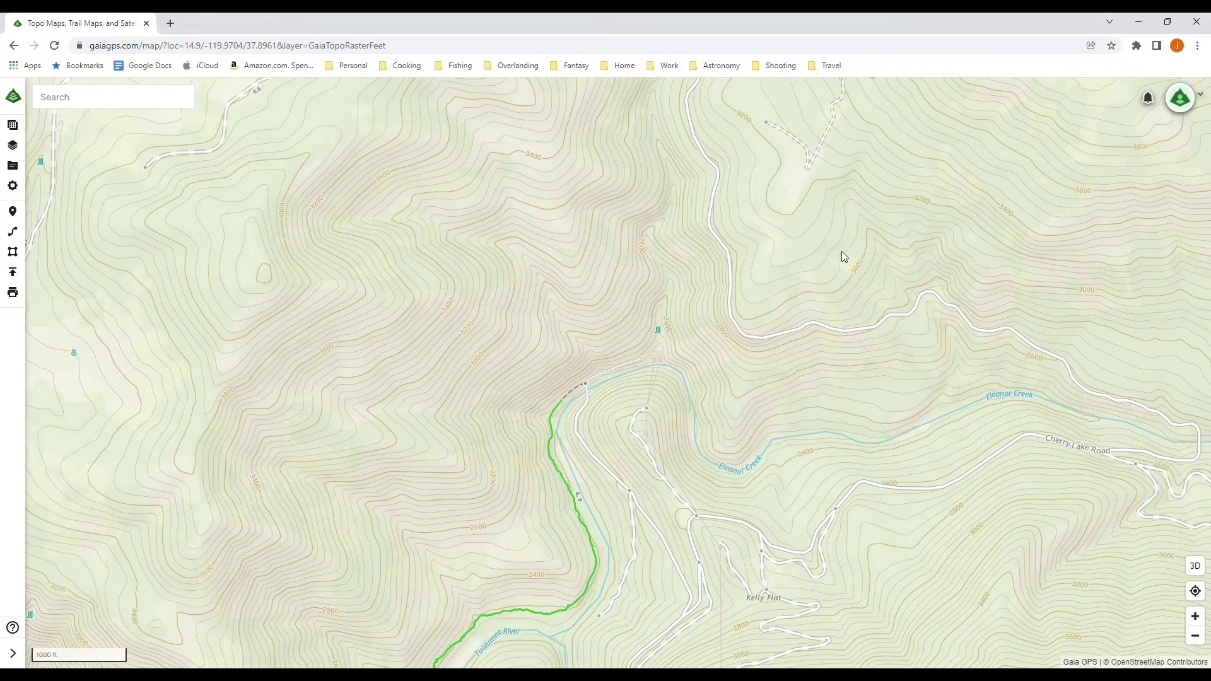
pyautogui.click(1190, 101)
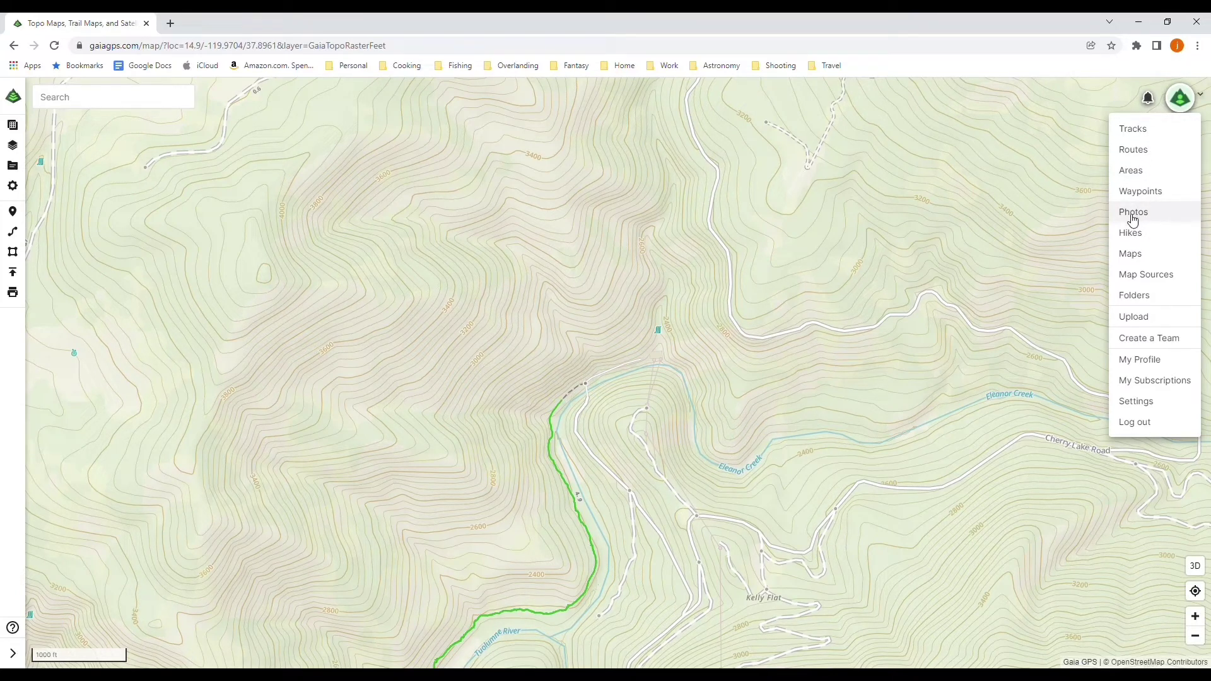
# Scroll through My Photos, then switch to the saved Hikes list
pyautogui.click(1137, 217)
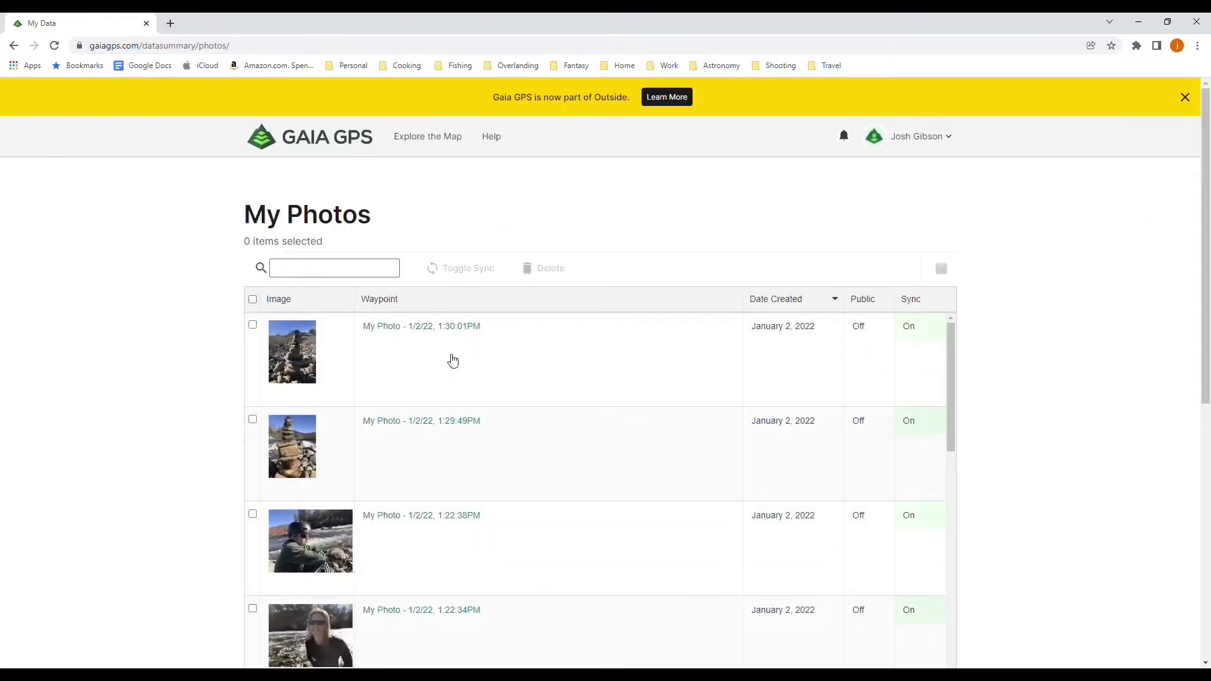
pyautogui.scroll(-10, 473, 361)
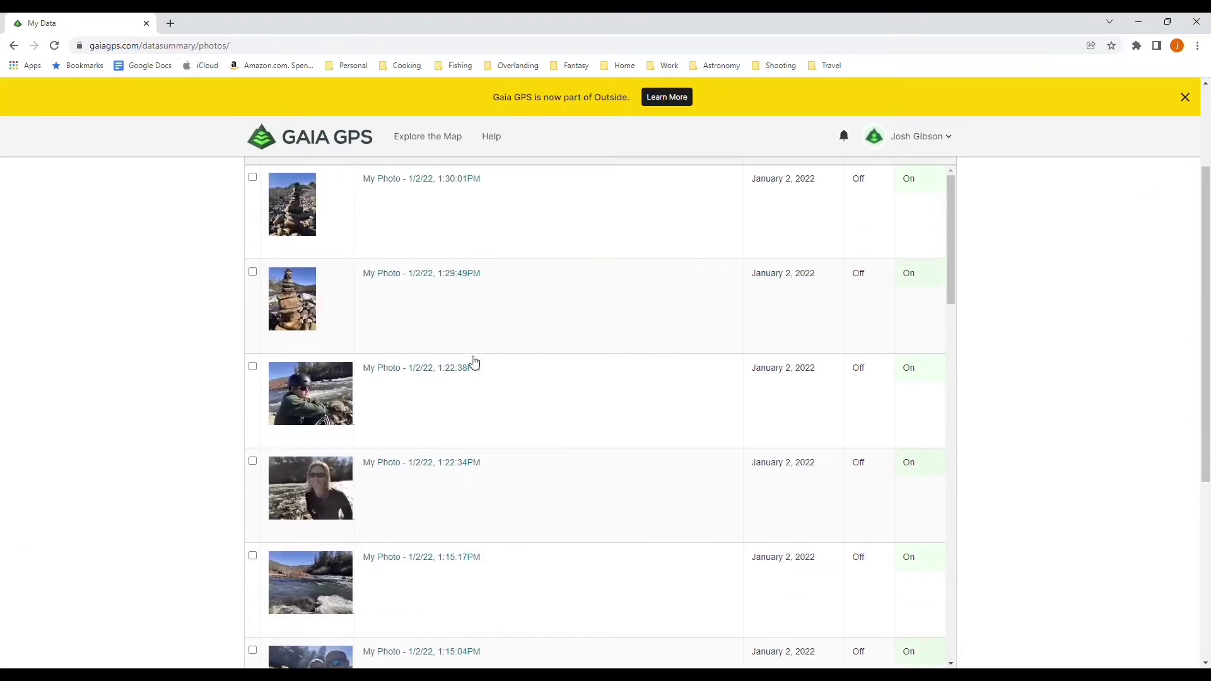
pyautogui.click(881, 139)
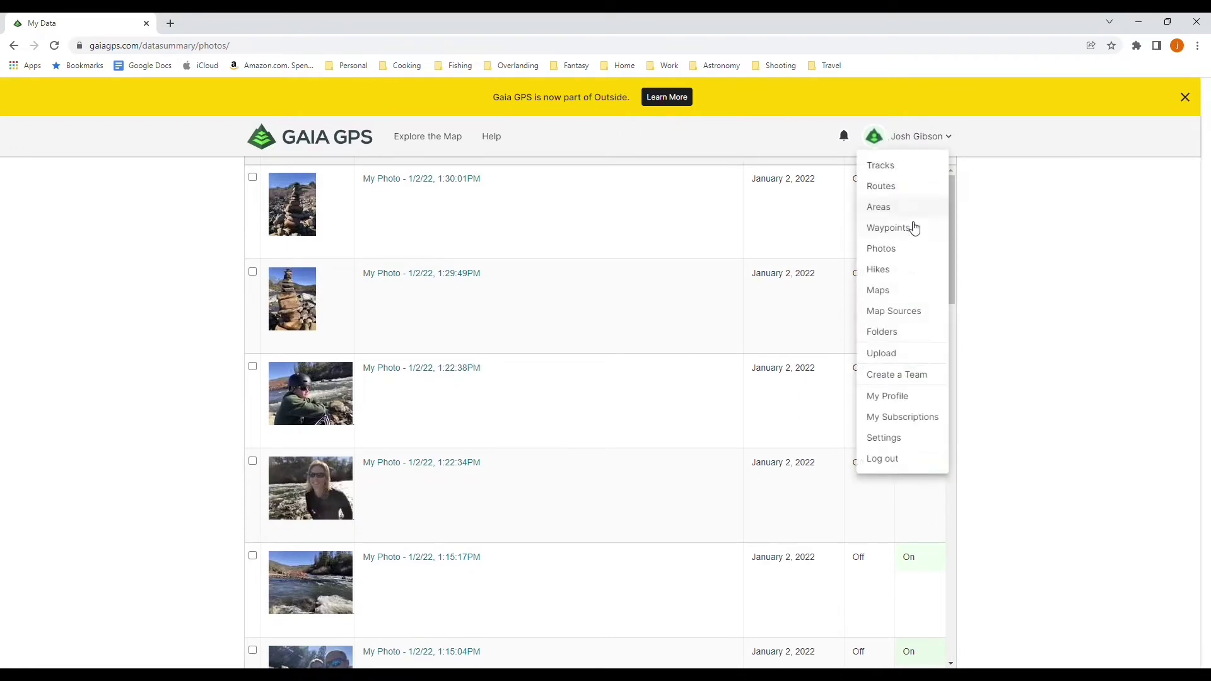
pyautogui.click(894, 273)
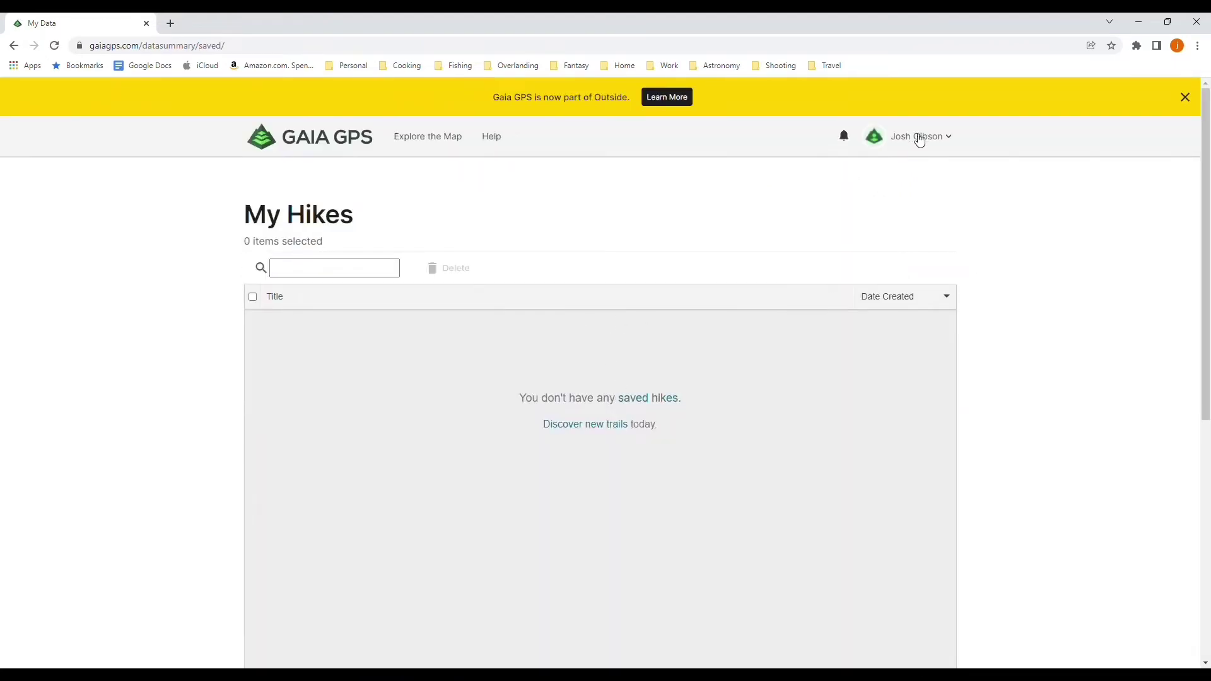
# View the saved Maps, then the My Map Sources list of twelve sources
pyautogui.click(888, 145)
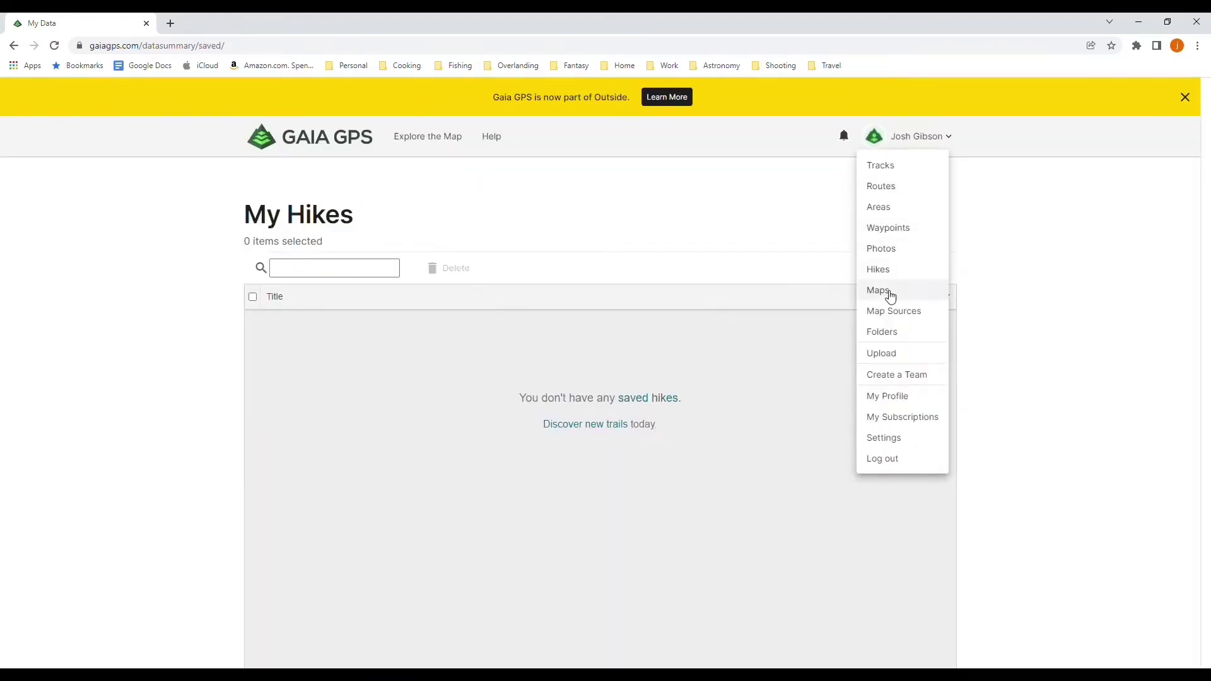
pyautogui.click(889, 293)
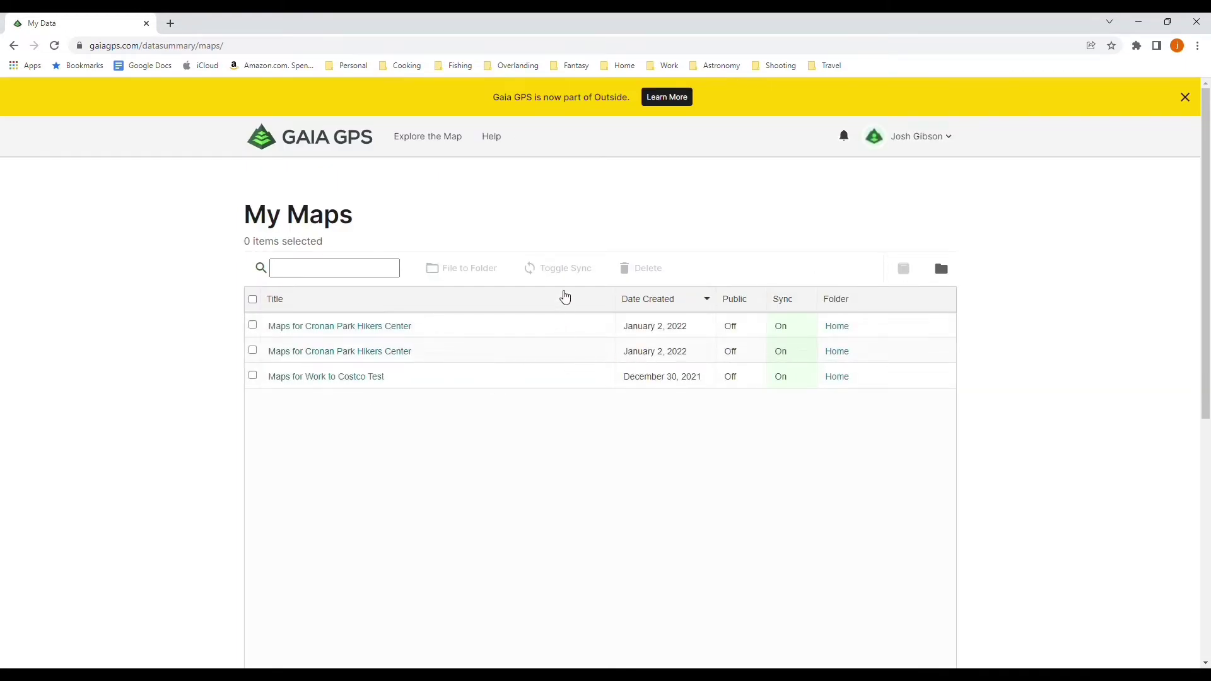
pyautogui.click(874, 137)
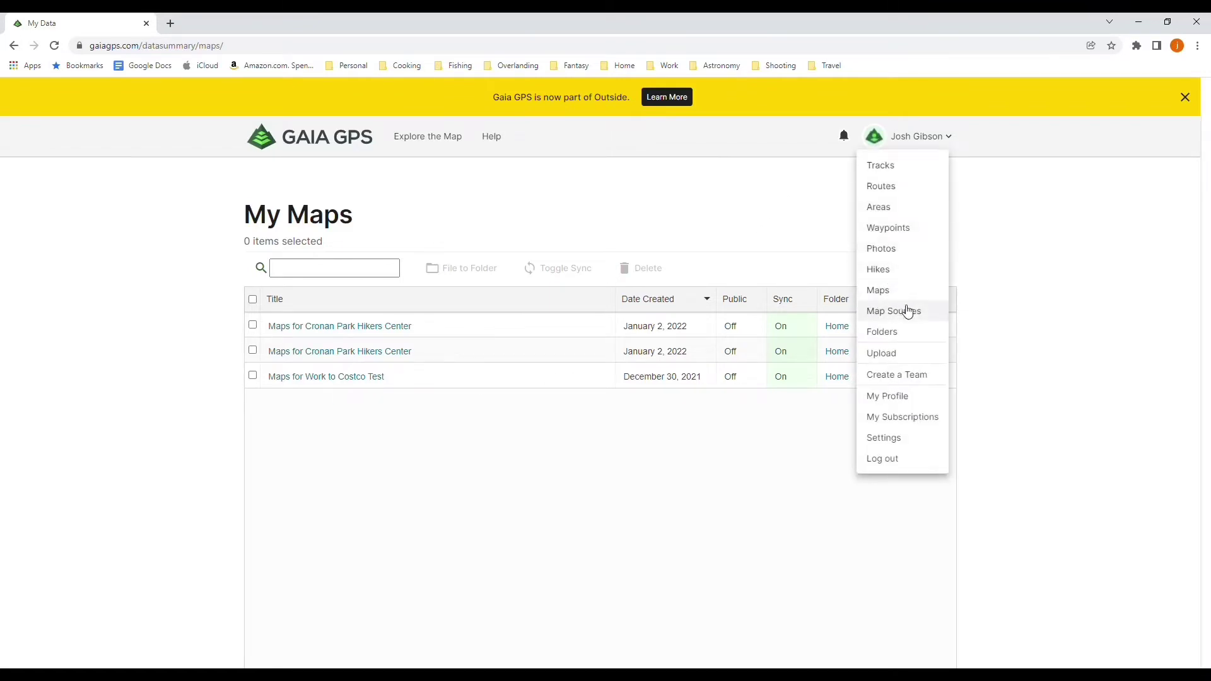
pyautogui.click(910, 317)
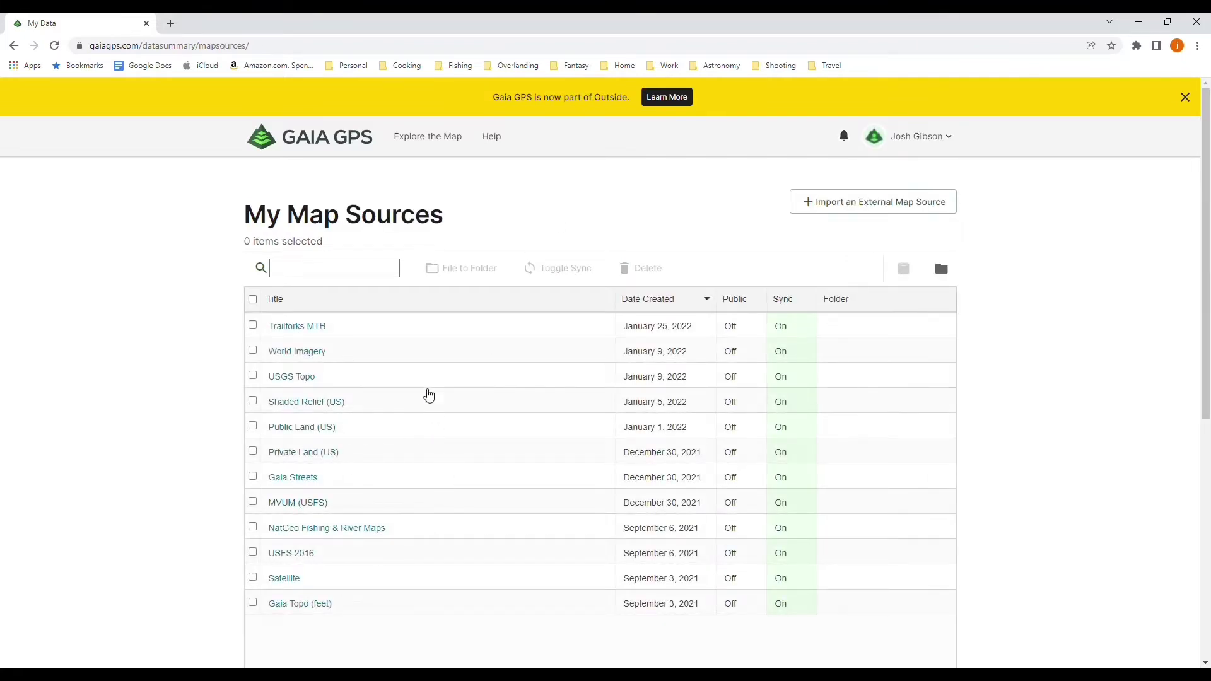
# Open the account dropdown under the avatar from the My Map Sources page
pyautogui.click(876, 140)
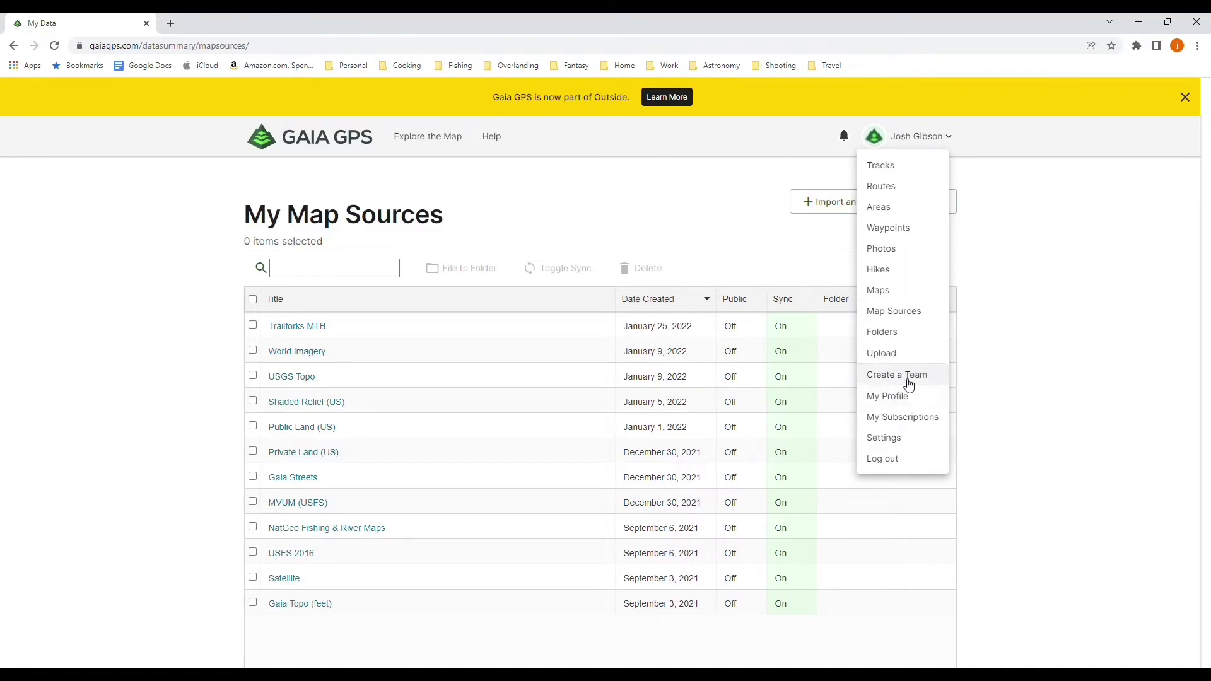
# Filter My Profile stats to Mountain Biking: 1 track, 3.64 miles, 203 feet climbed
pyautogui.click(911, 403)
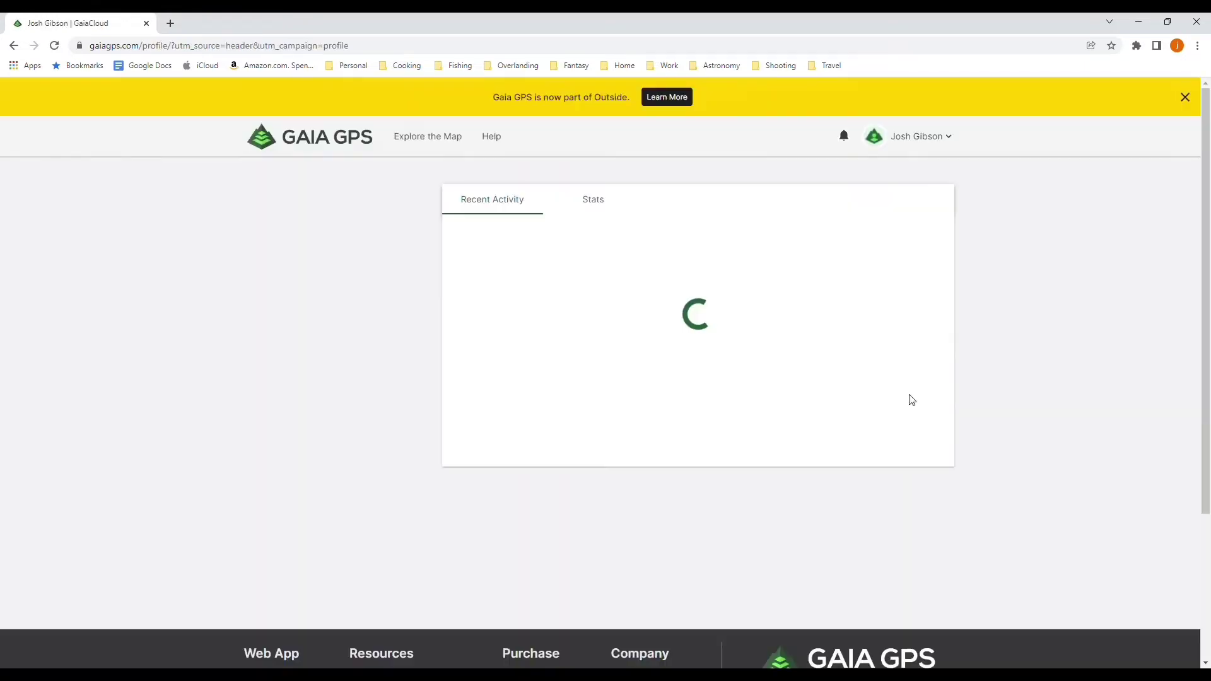
pyautogui.click(594, 200)
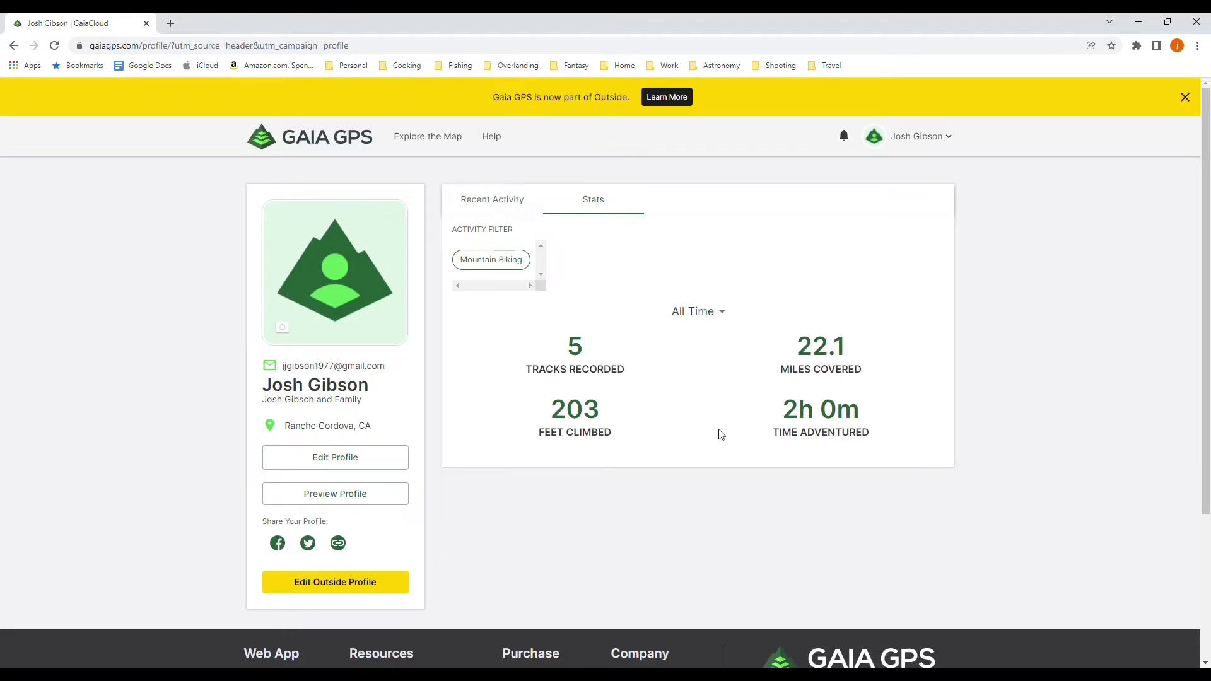
pyautogui.click(491, 260)
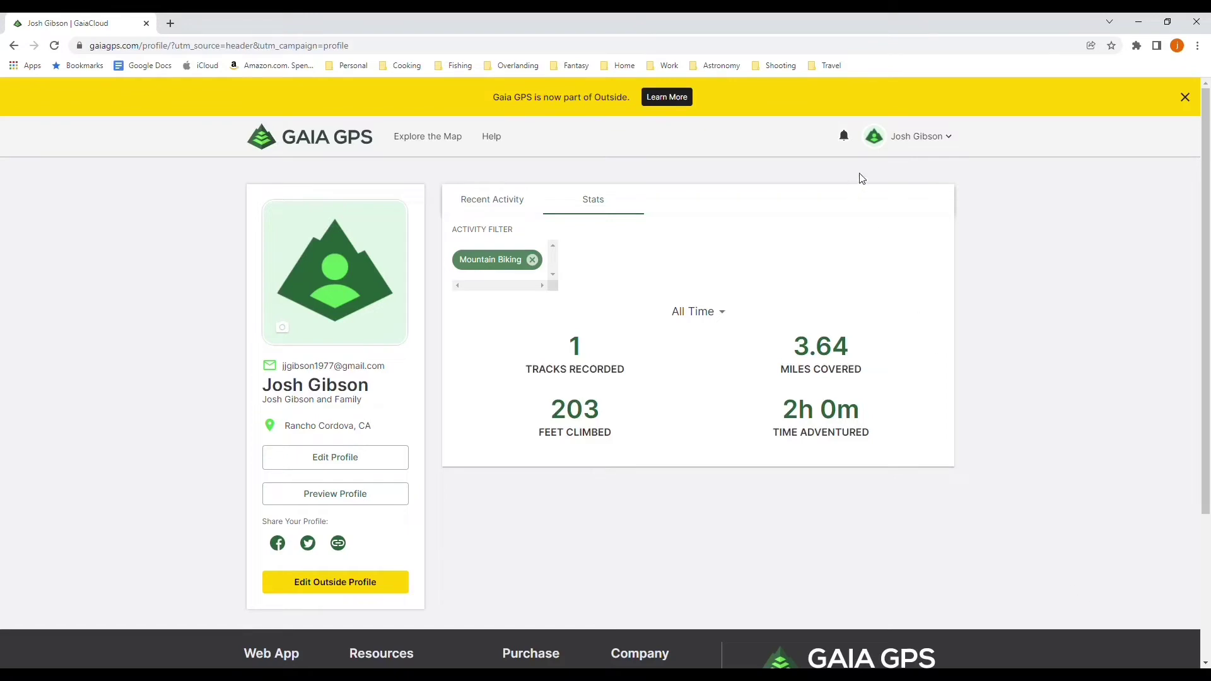
pyautogui.click(874, 139)
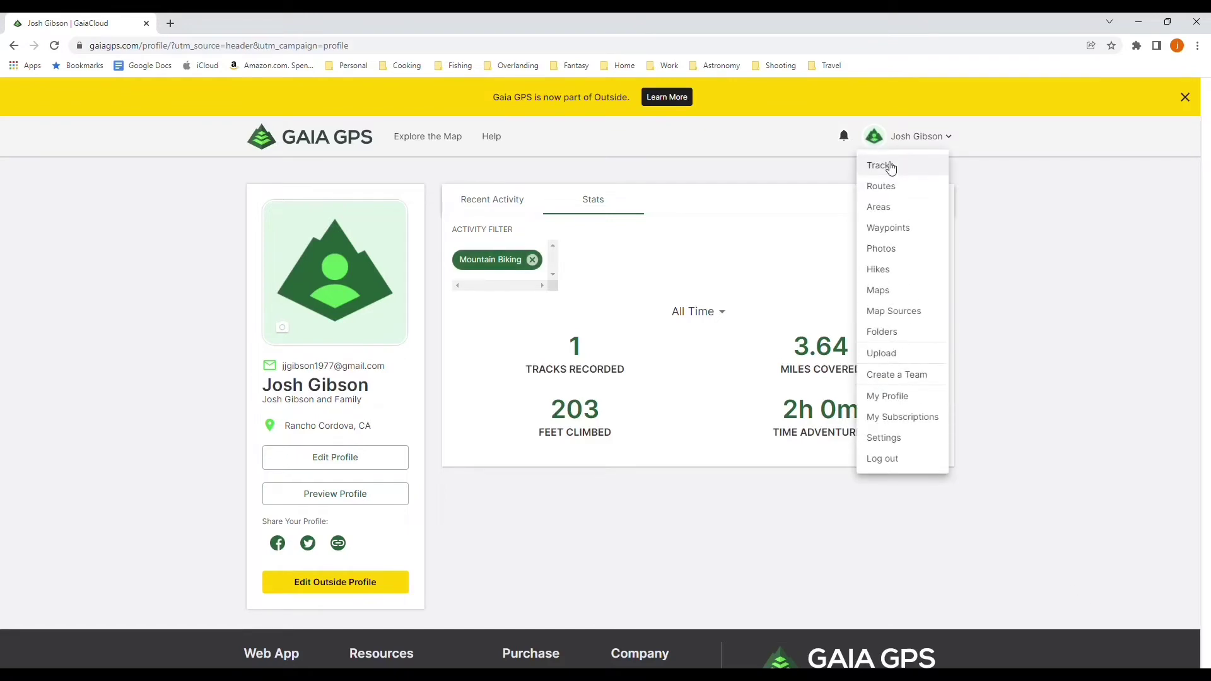
# Check the $39.99 Gaia GPS Premium subscription renewing September 4, 2022, then return to the map
pyautogui.click(910, 423)
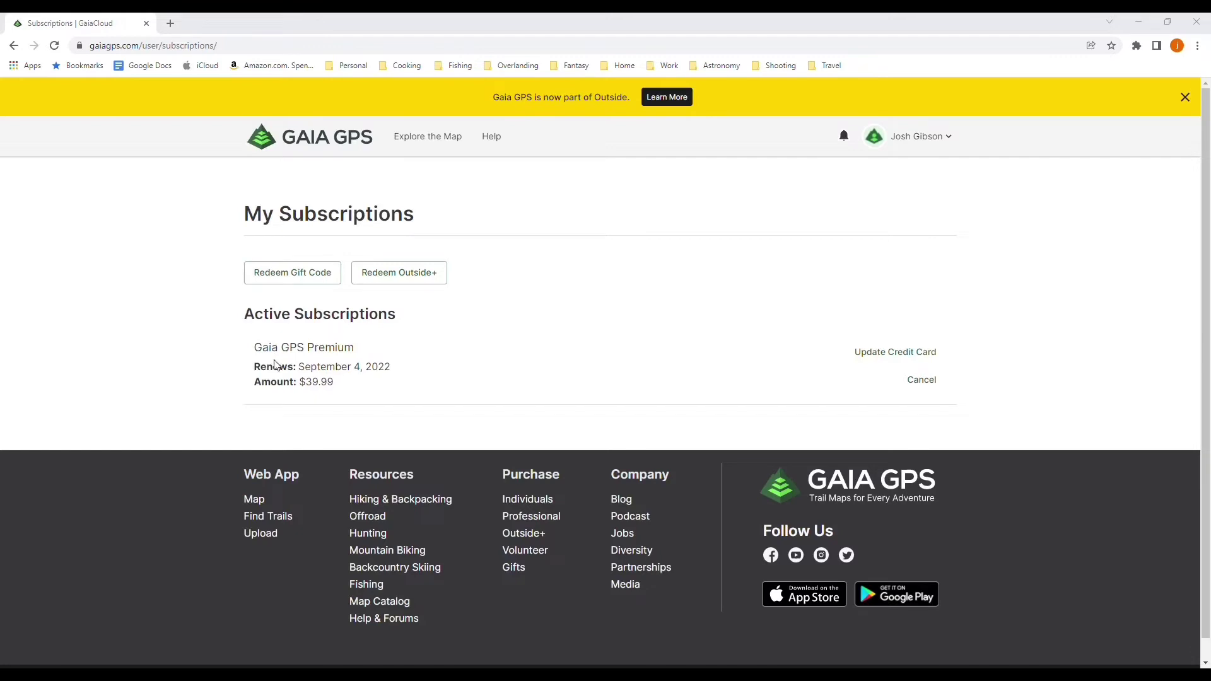
pyautogui.moveTo(254, 367); pyautogui.dragTo(341, 386)
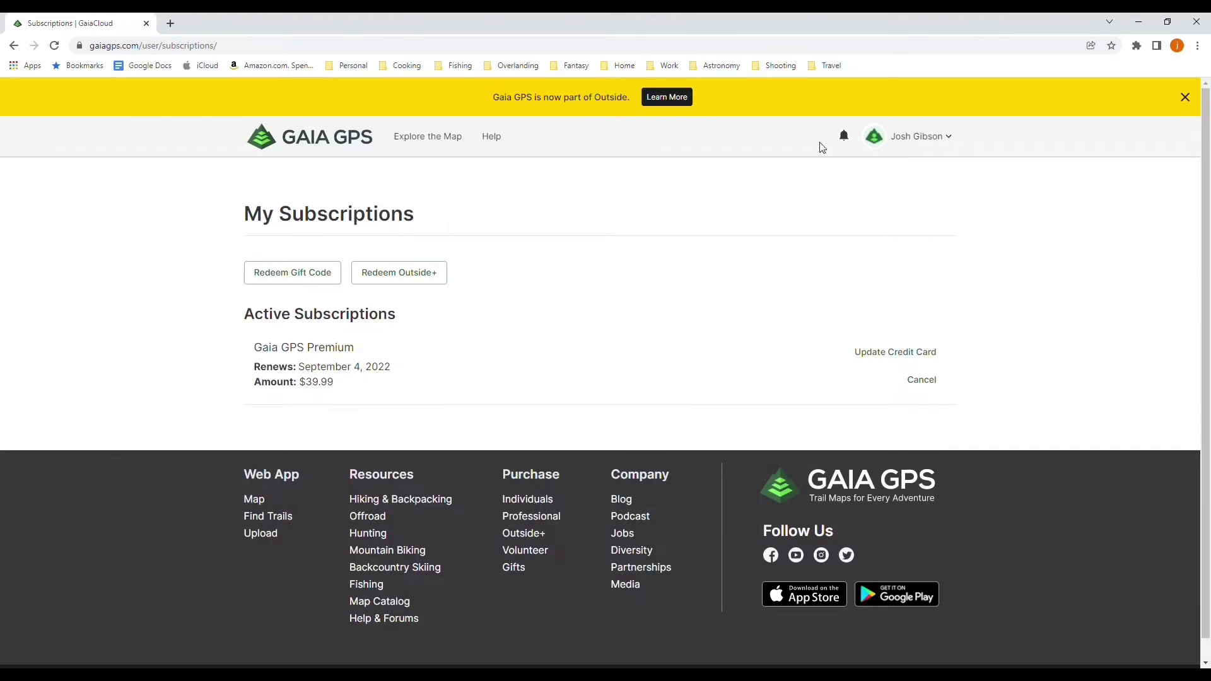
pyautogui.click(877, 141)
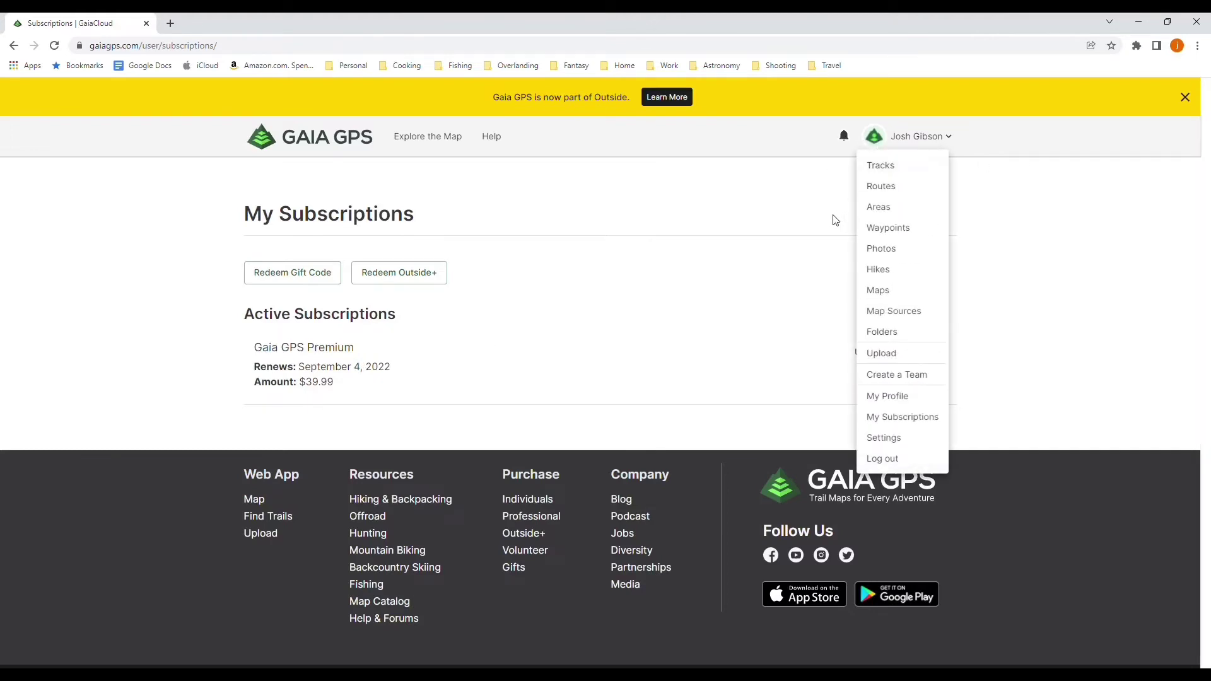
pyautogui.click(324, 145)
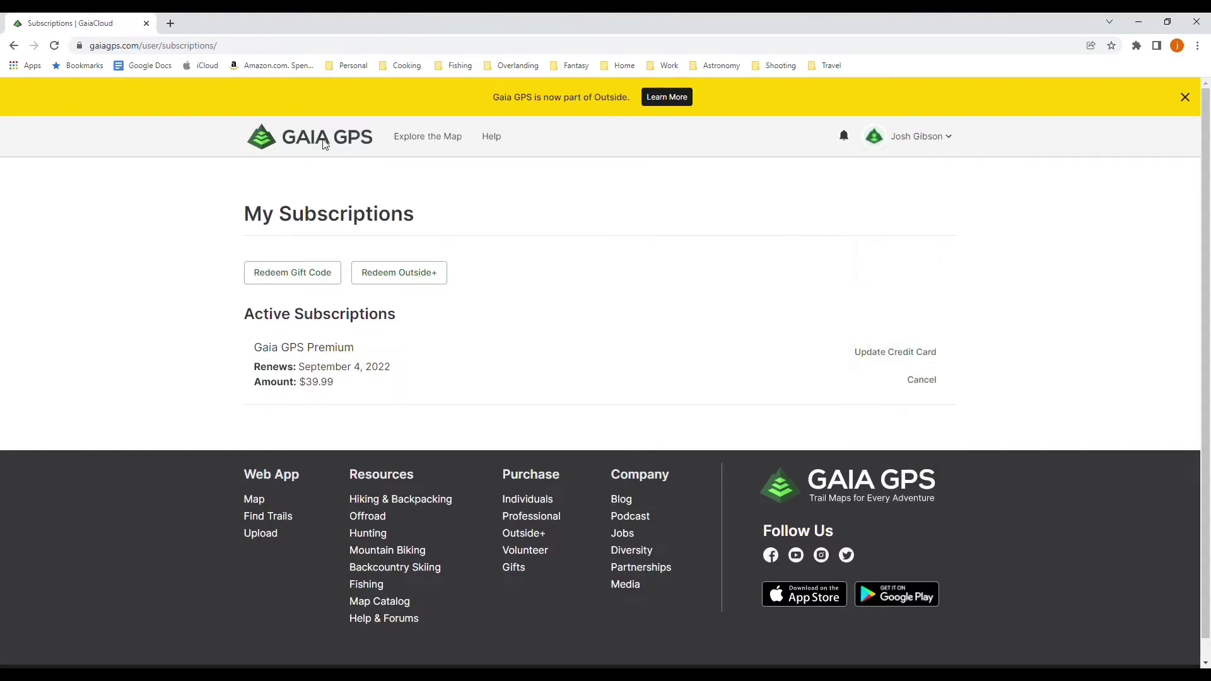
pyautogui.click(400, 136)
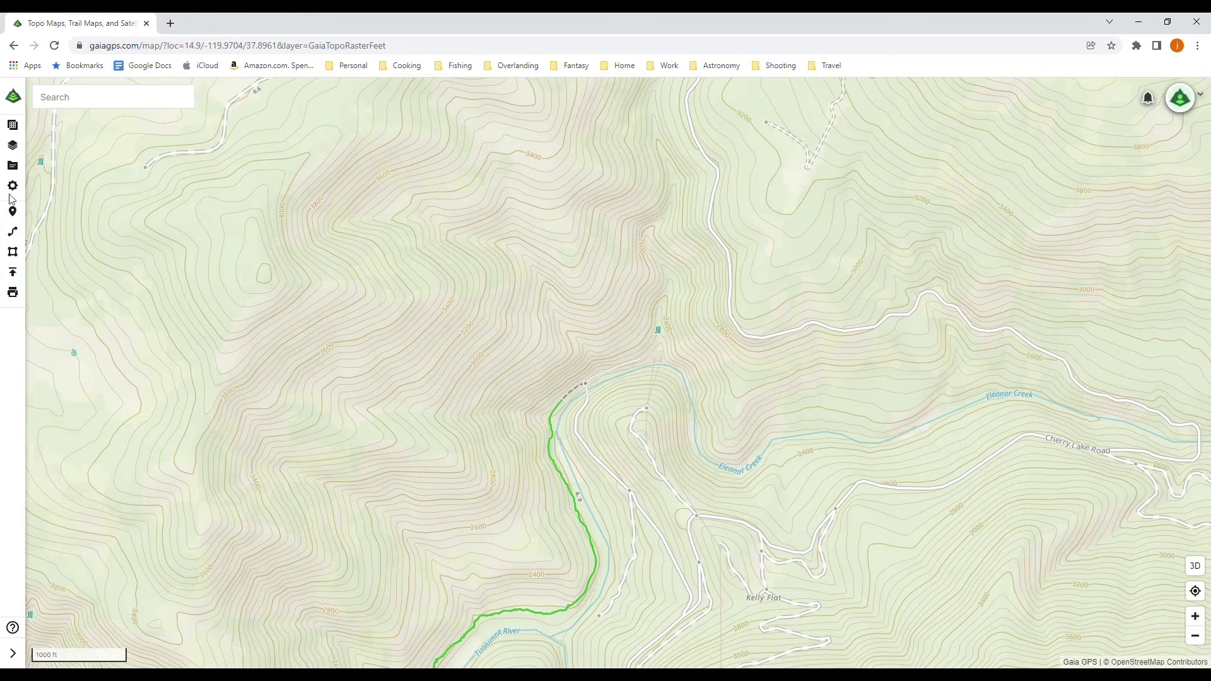
pyautogui.click(13, 653)
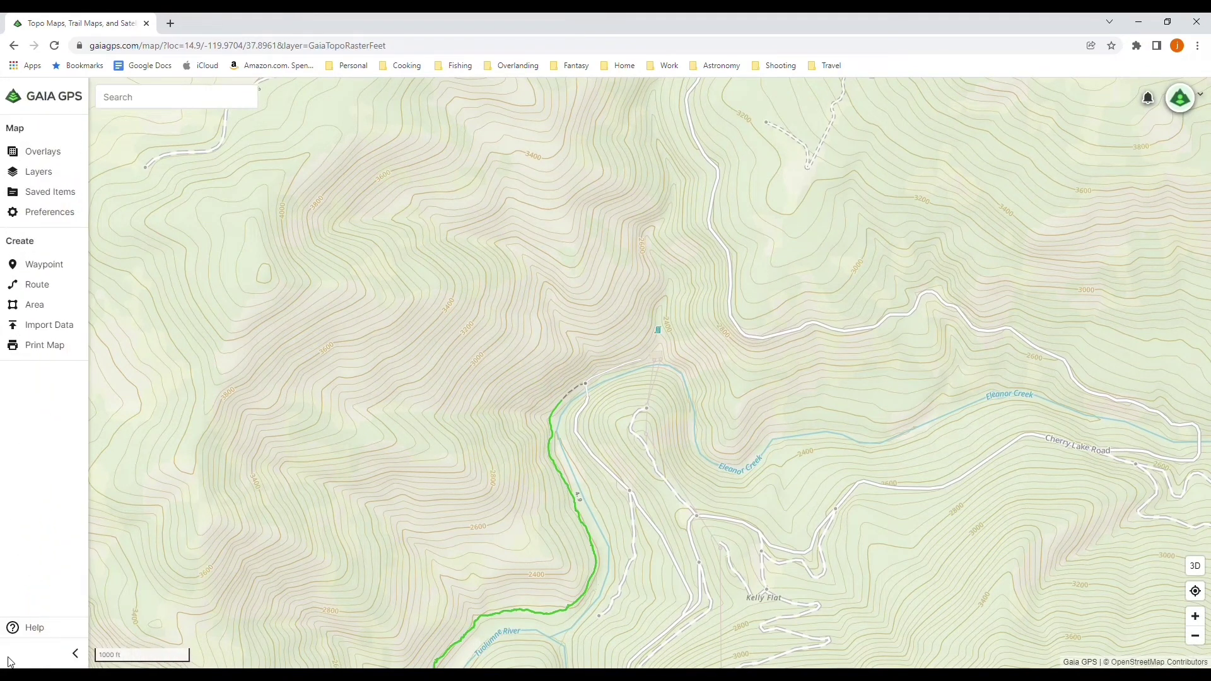
pyautogui.click(61, 157)
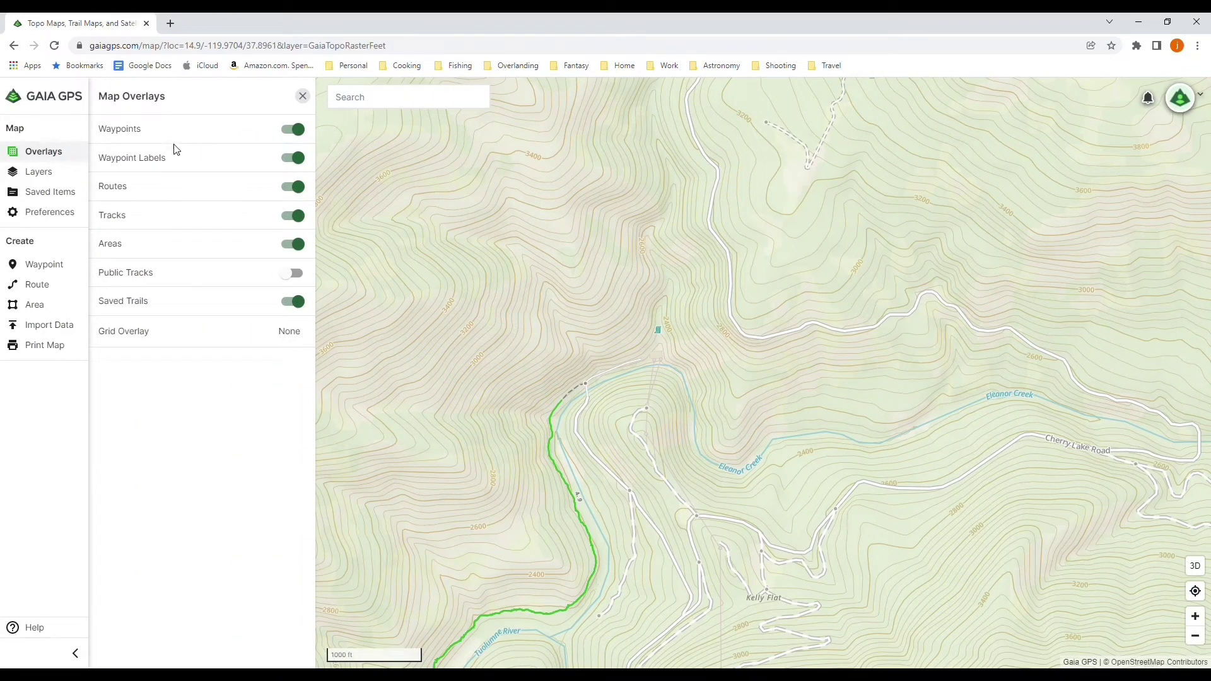
pyautogui.click(292, 133)
pyautogui.click(295, 133)
pyautogui.click(289, 159)
pyautogui.click(298, 162)
pyautogui.click(294, 165)
pyautogui.click(296, 163)
pyautogui.click(290, 189)
pyautogui.click(301, 192)
pyautogui.click(293, 192)
pyautogui.click(300, 191)
pyautogui.moveTo(434, 378); pyautogui.dragTo(513, 237)
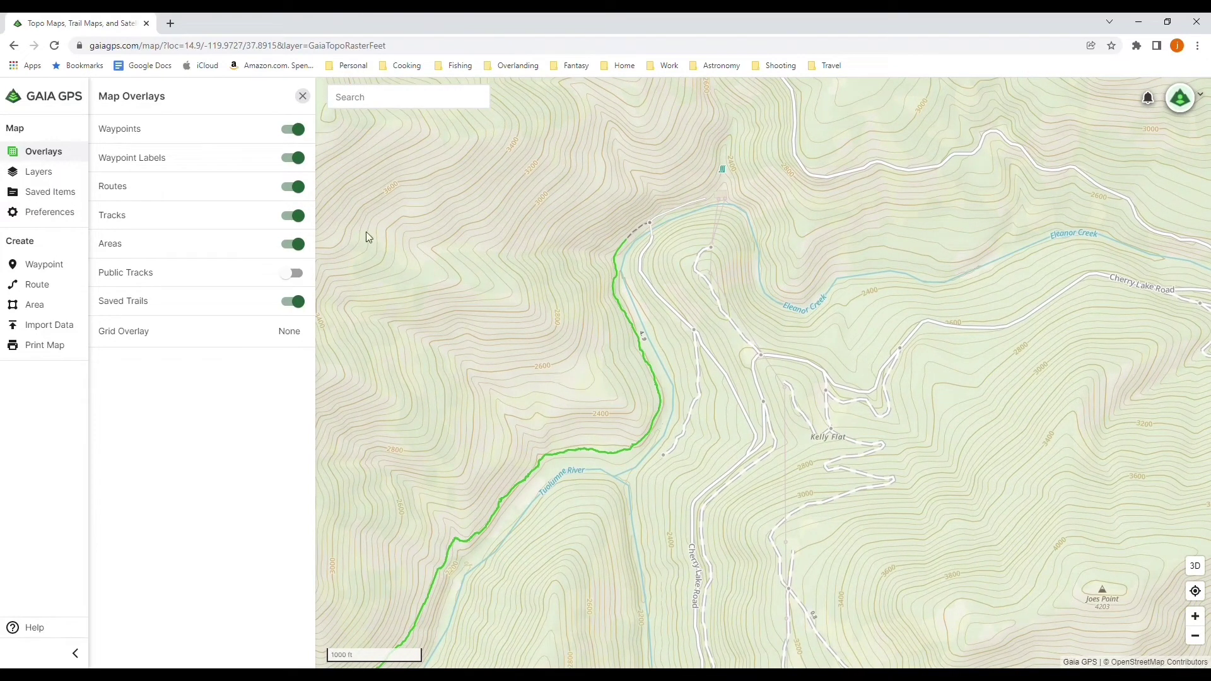
pyautogui.click(293, 216)
pyautogui.click(300, 218)
# Open My Profile and switch its details into edit mode
pyautogui.click(1193, 103)
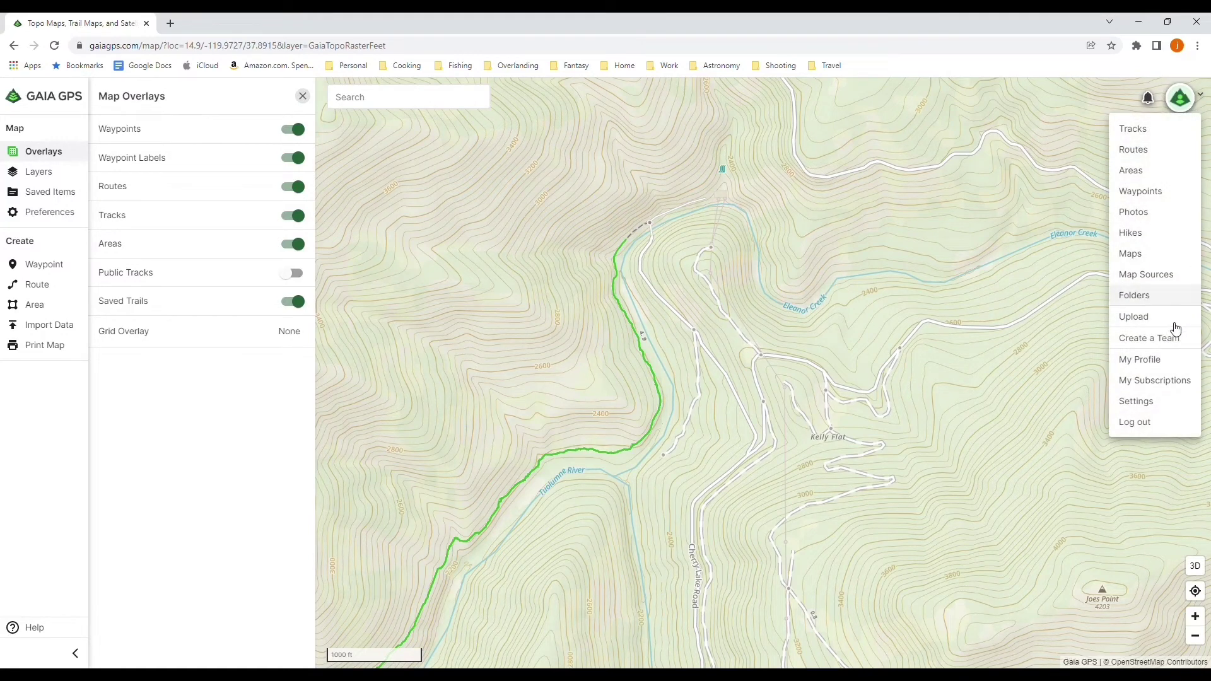
pyautogui.click(1144, 359)
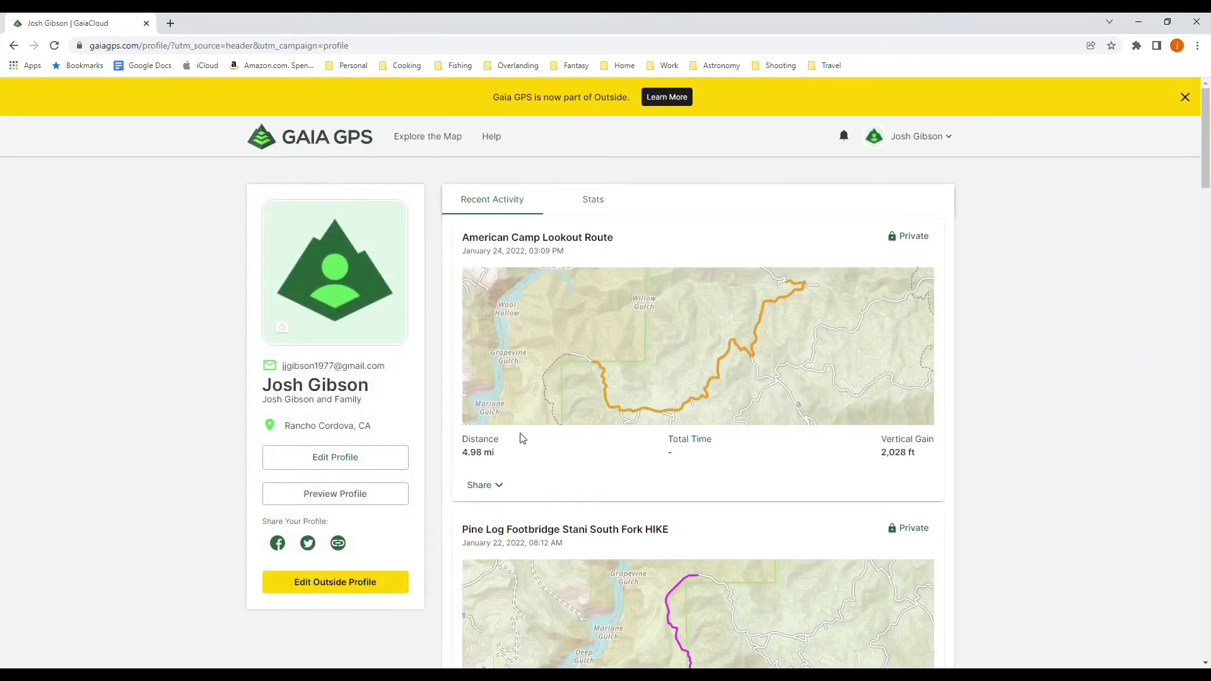
pyautogui.click(360, 468)
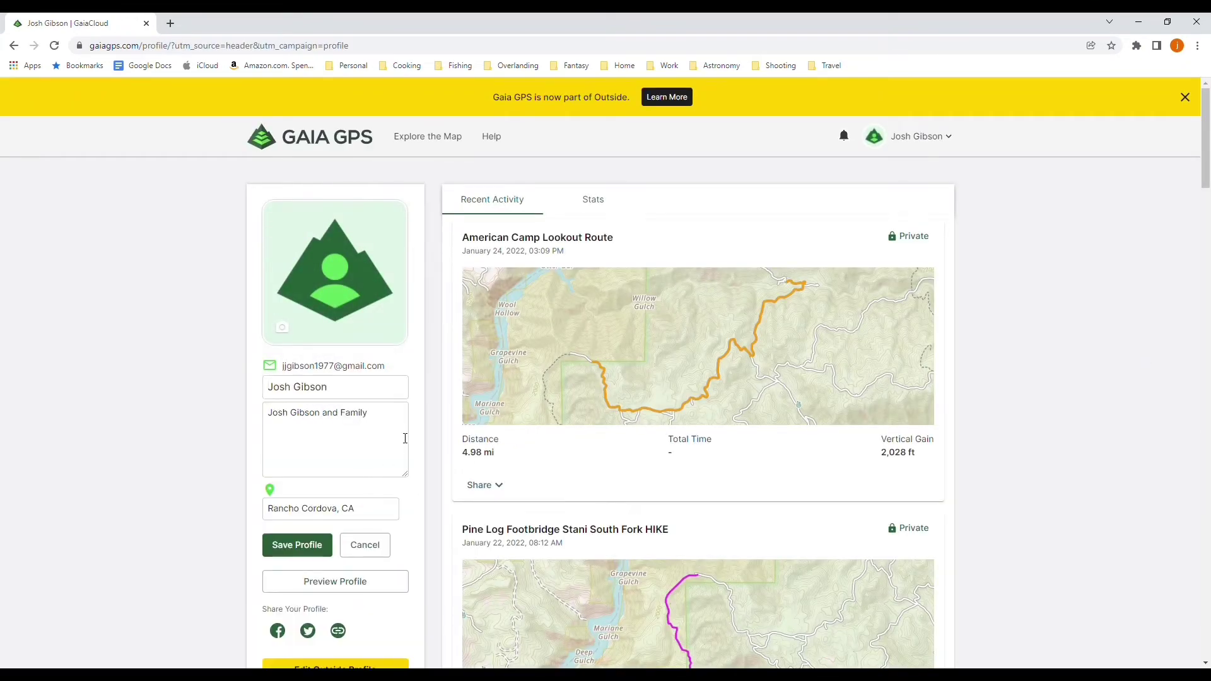
pyautogui.scroll(-6, 396, 435)
# Look at the Preview Profile options and close them without choosing one
pyautogui.scroll(3, 396, 435)
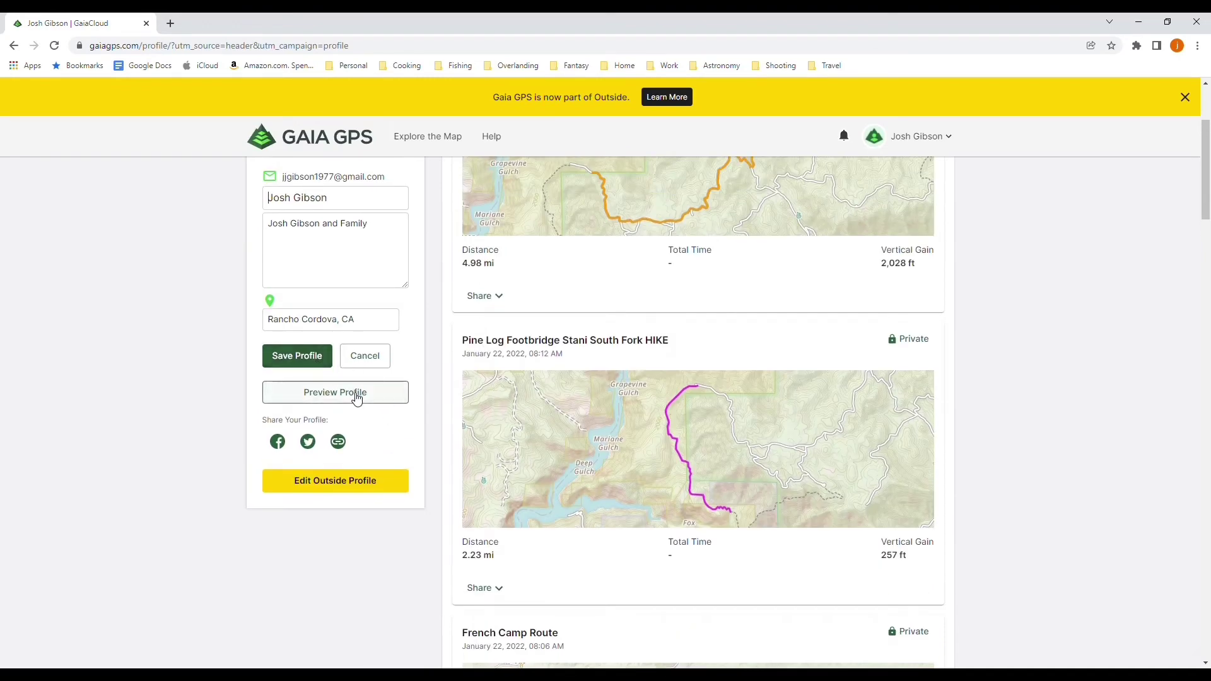
pyautogui.scroll(1, 361, 406)
pyautogui.click(370, 456)
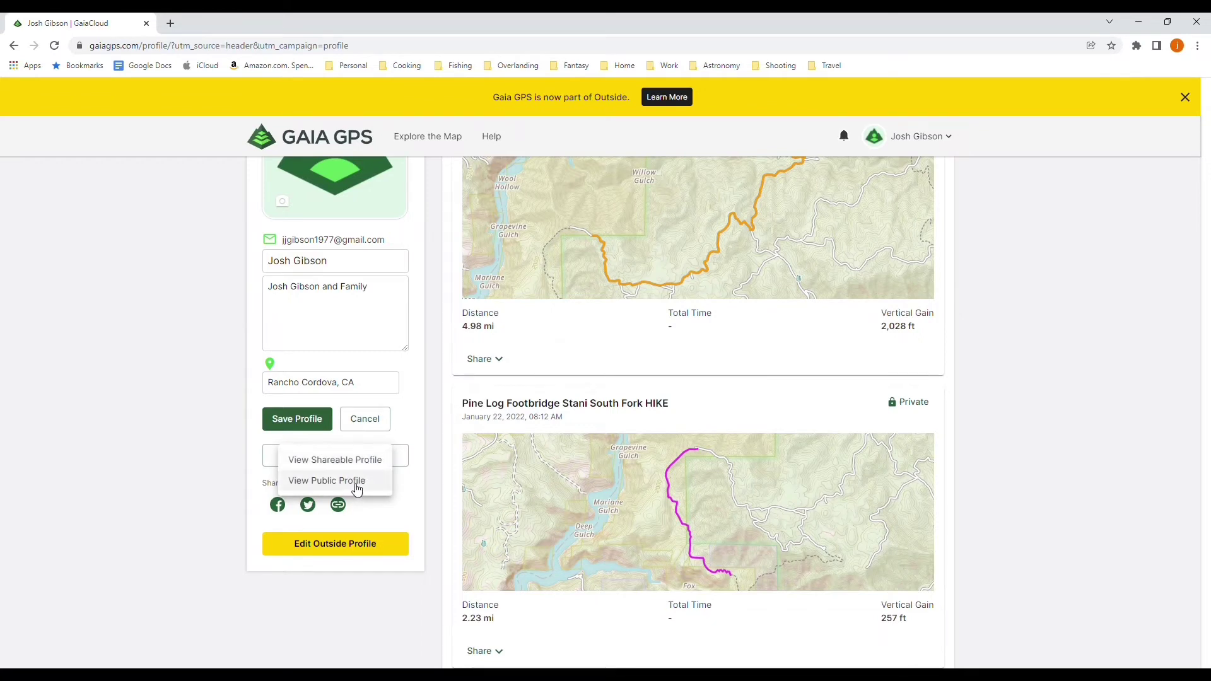
pyautogui.click(776, 314)
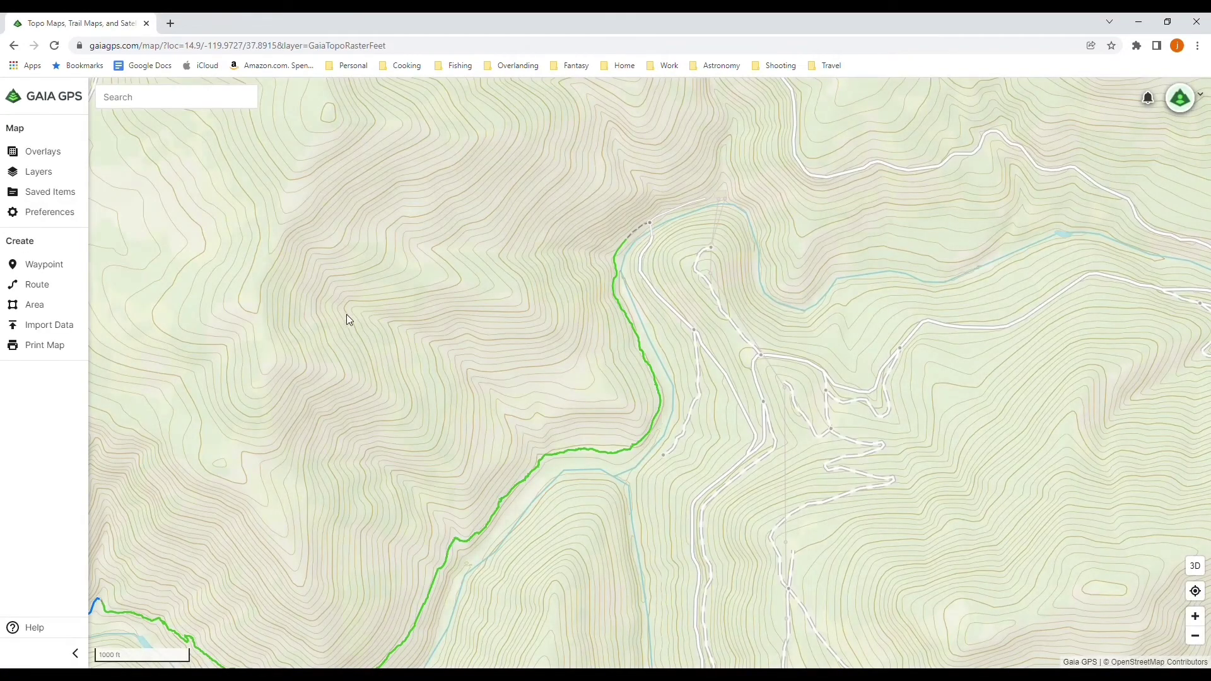
# Open Map Overlays and review the Grid Overlay choices, keeping it at None
pyautogui.click(61, 154)
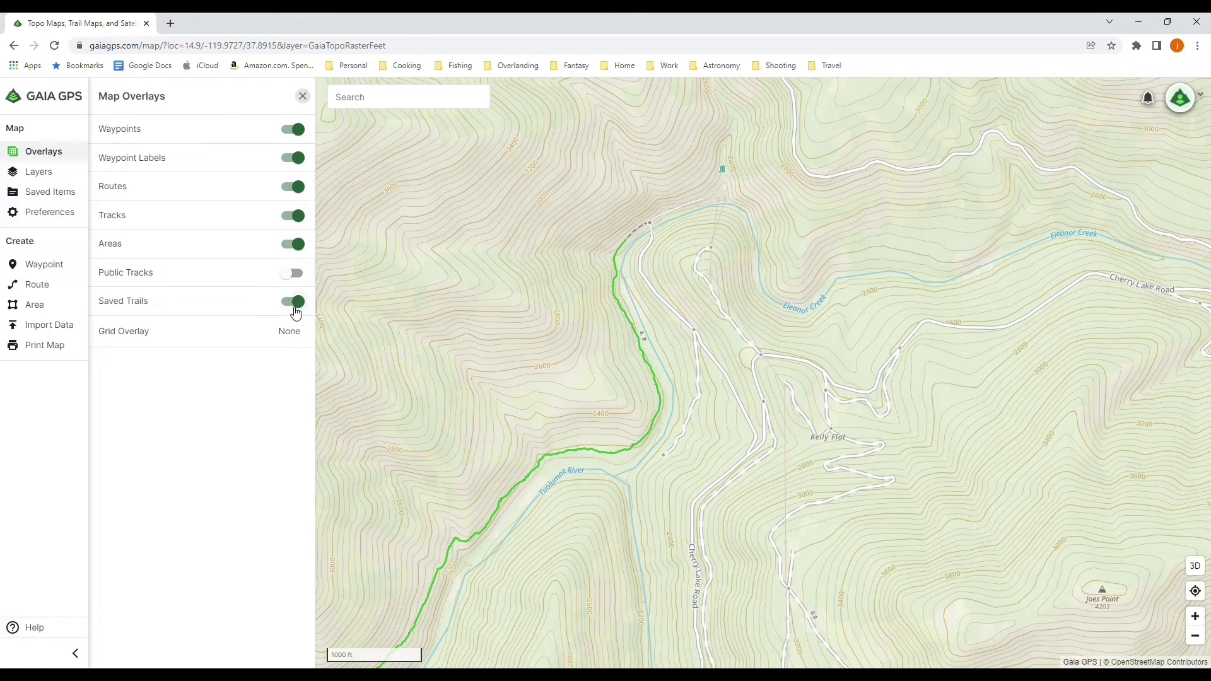
pyautogui.click(287, 338)
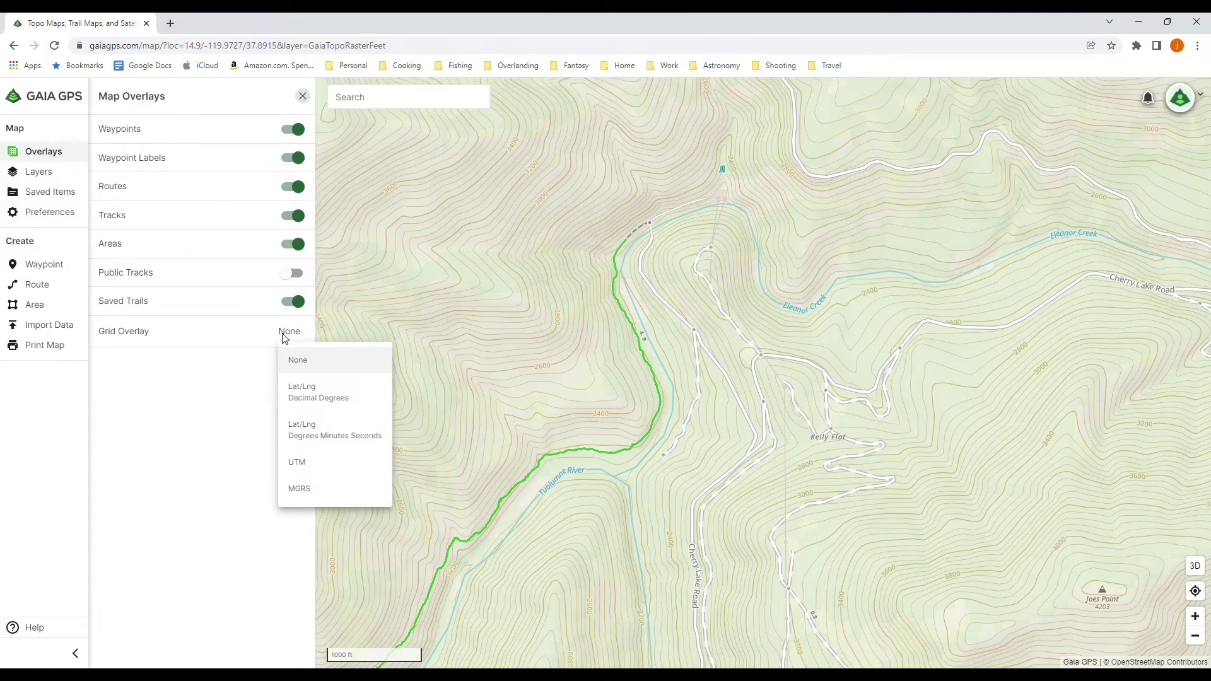
pyautogui.click(283, 338)
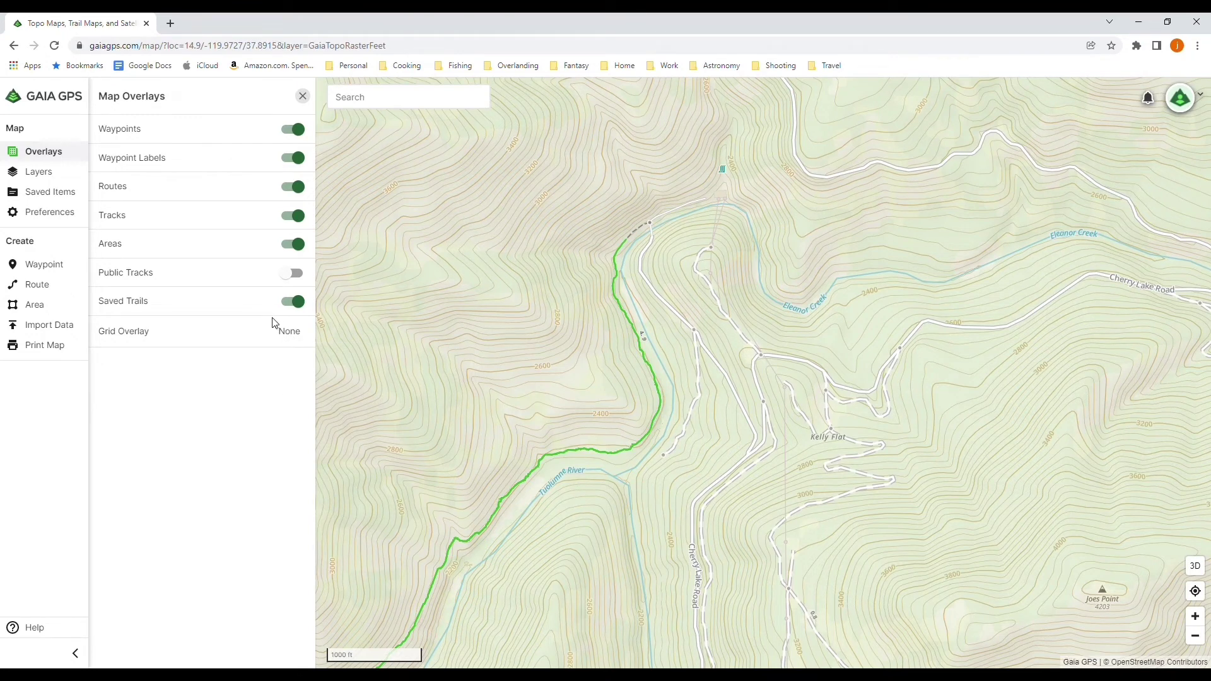
# Browse the map layers list, then show the 15 saved items
pyautogui.click(74, 179)
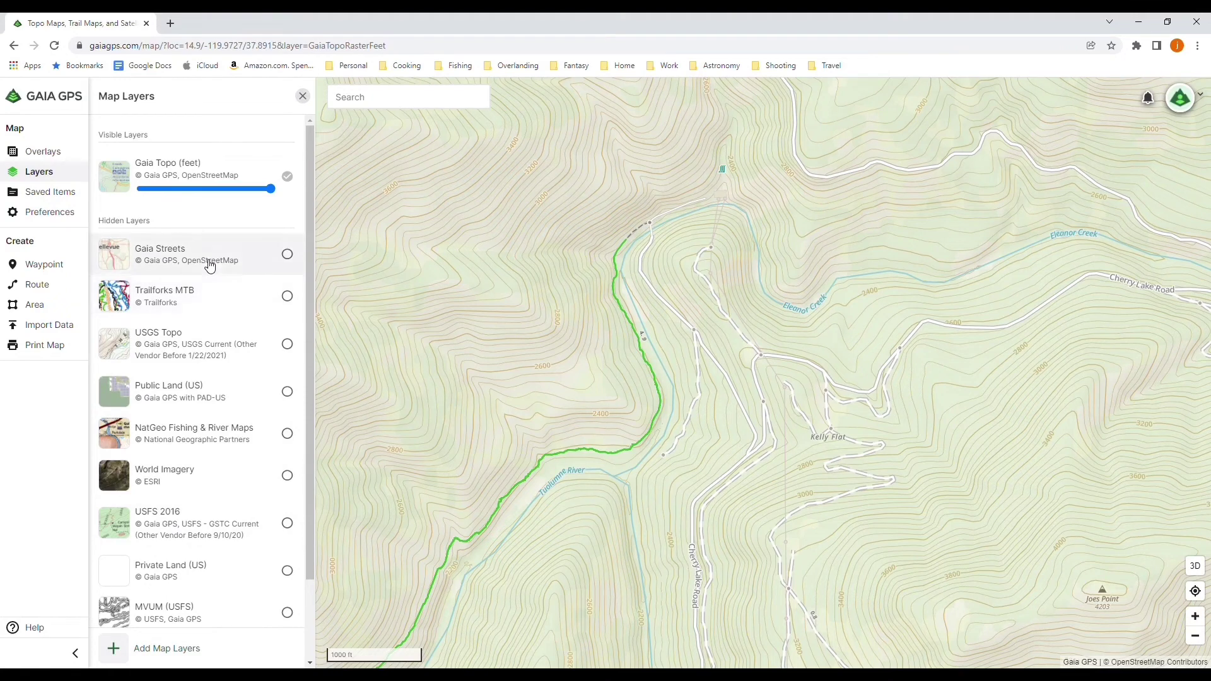
pyautogui.click(68, 198)
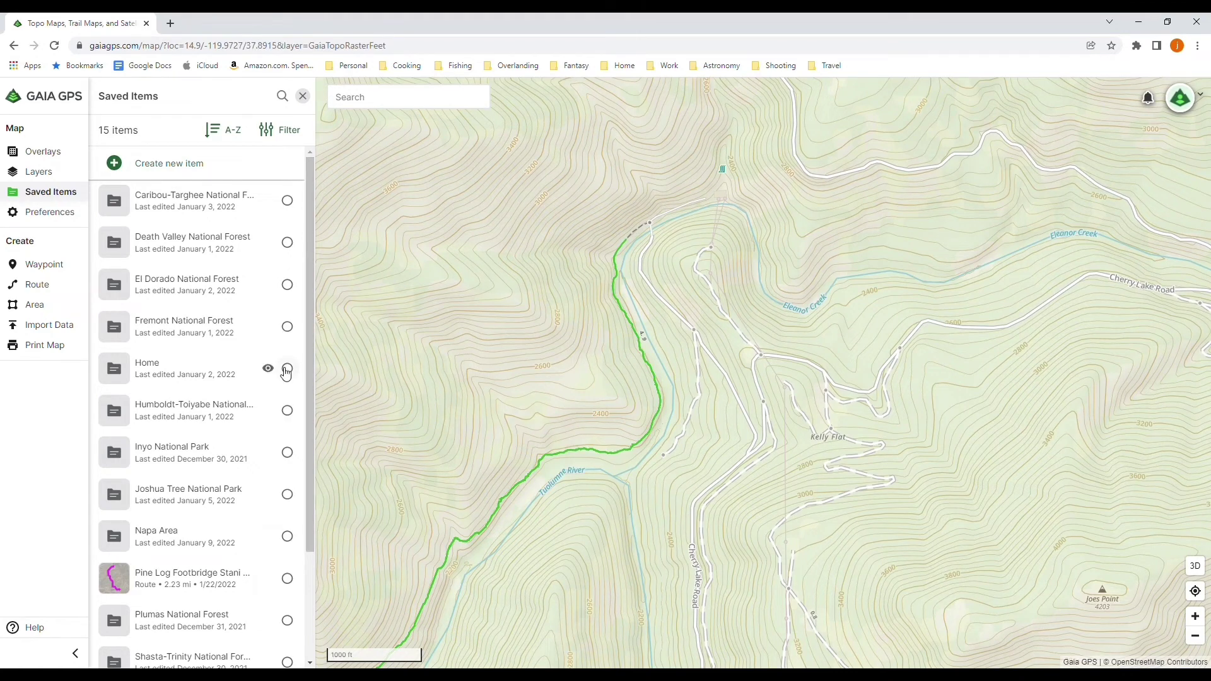
pyautogui.scroll(-3, 284, 373)
pyautogui.scroll(3, 284, 372)
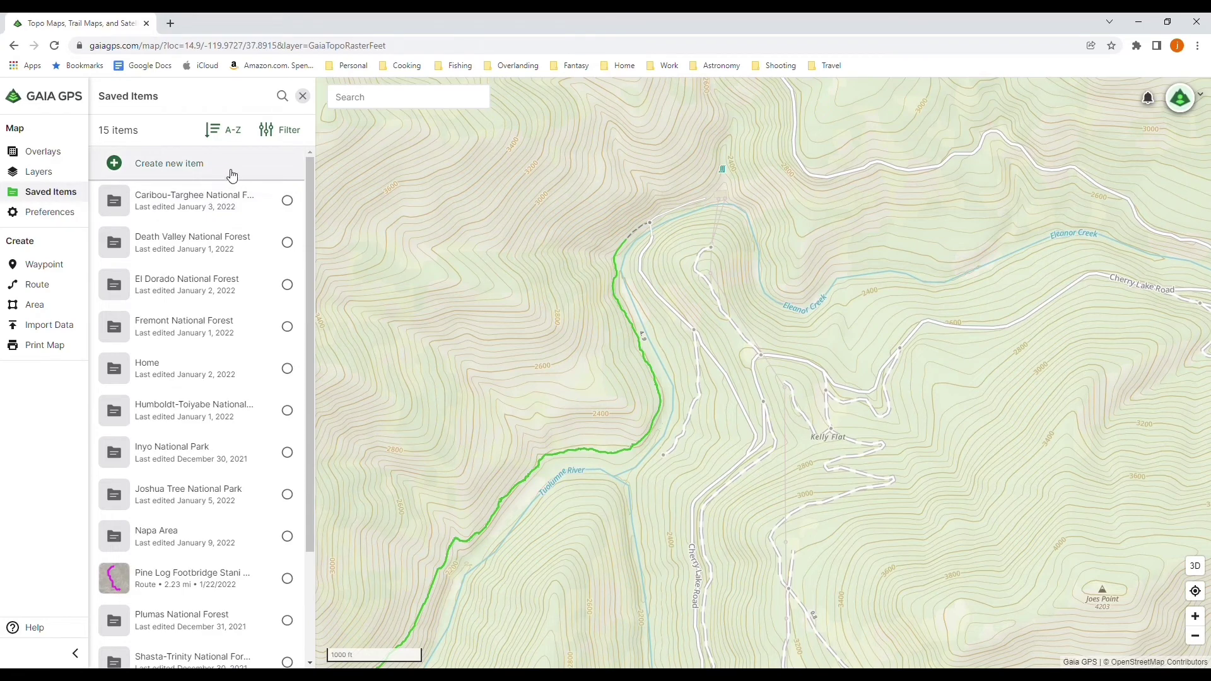
pyautogui.scroll(-2, 246, 433)
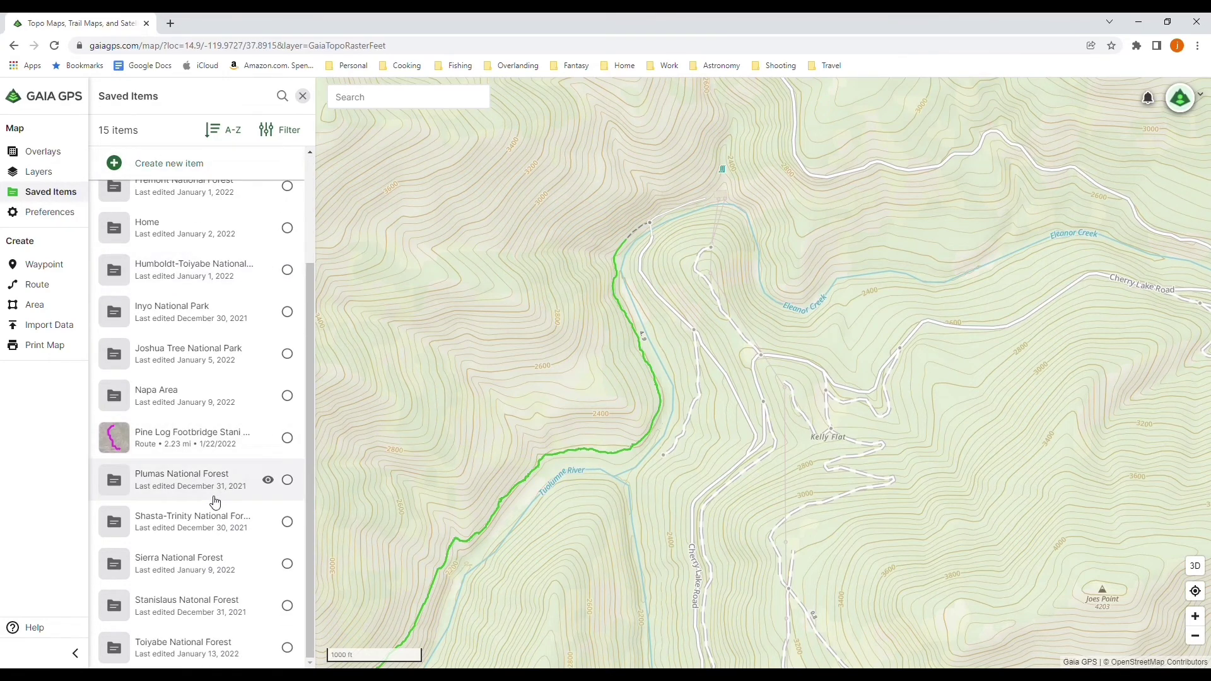
pyautogui.scroll(2, 216, 496)
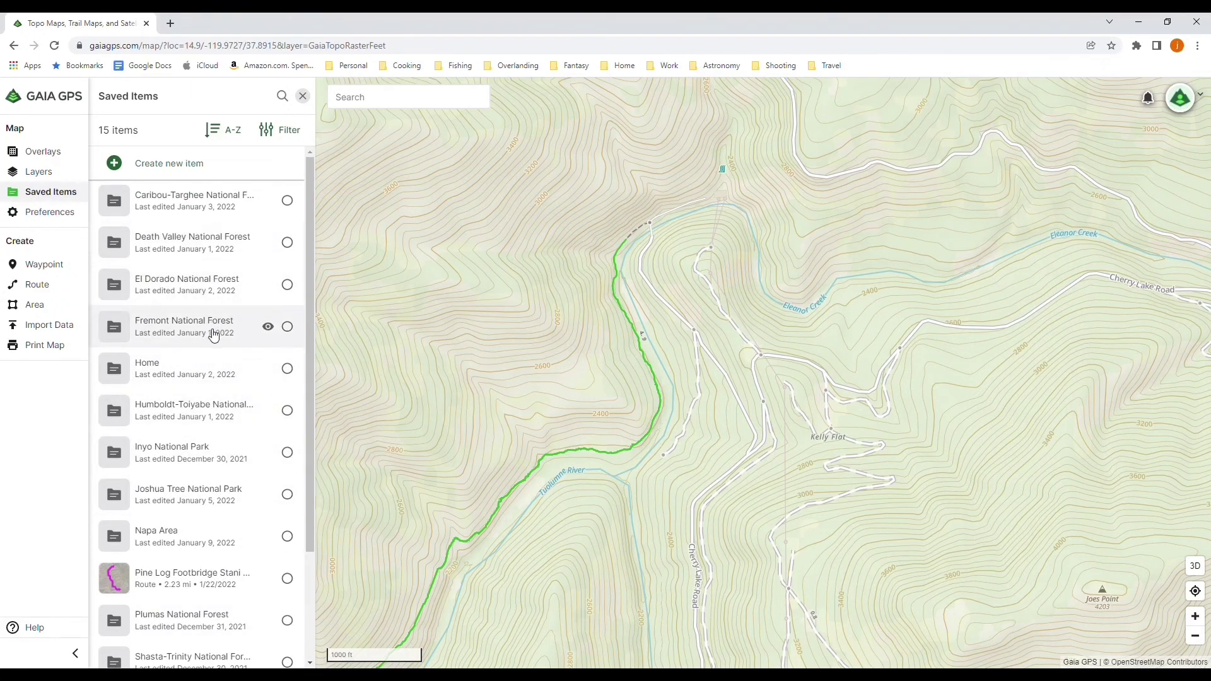
pyautogui.scroll(-2, 213, 333)
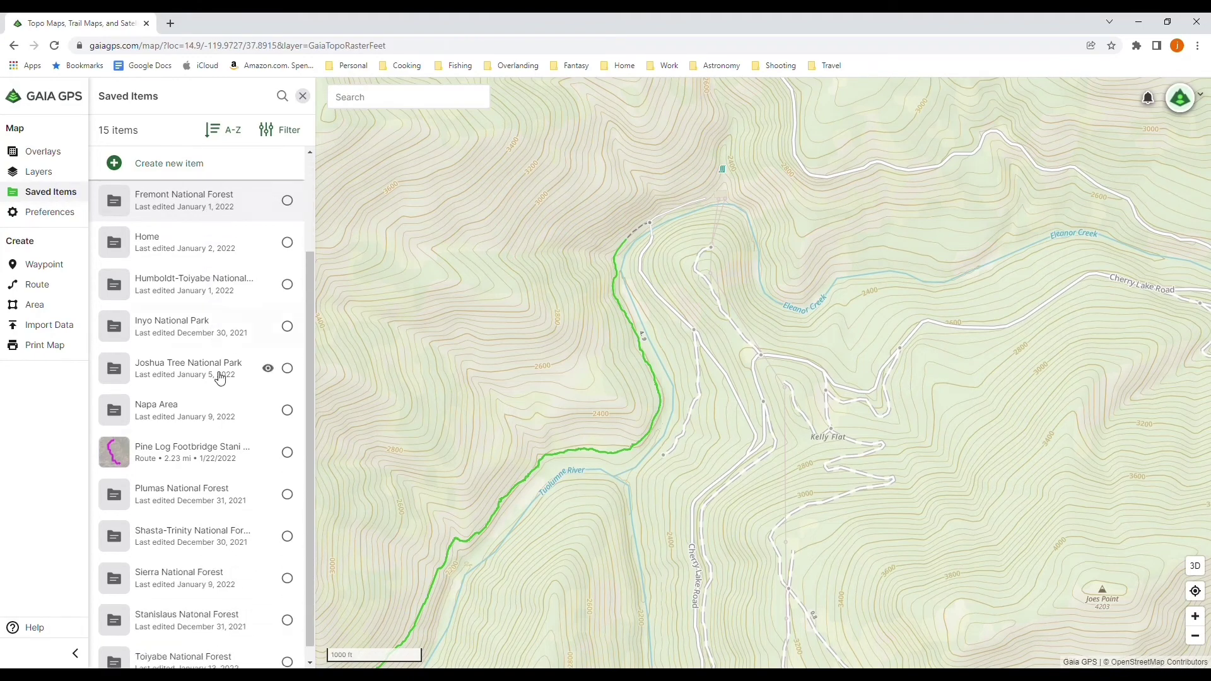
# From the Pine Log route's details, use Move to Folder to file it under Stanislaus National Forest
pyautogui.click(173, 458)
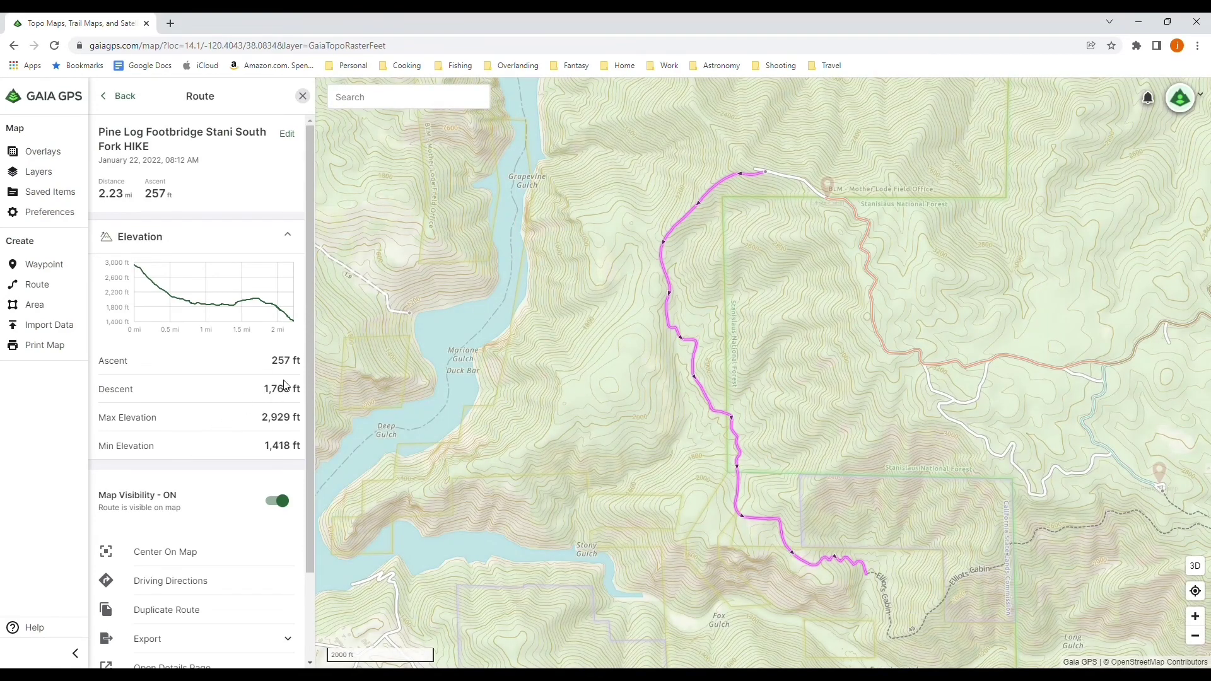
pyautogui.scroll(-3, 649, 439)
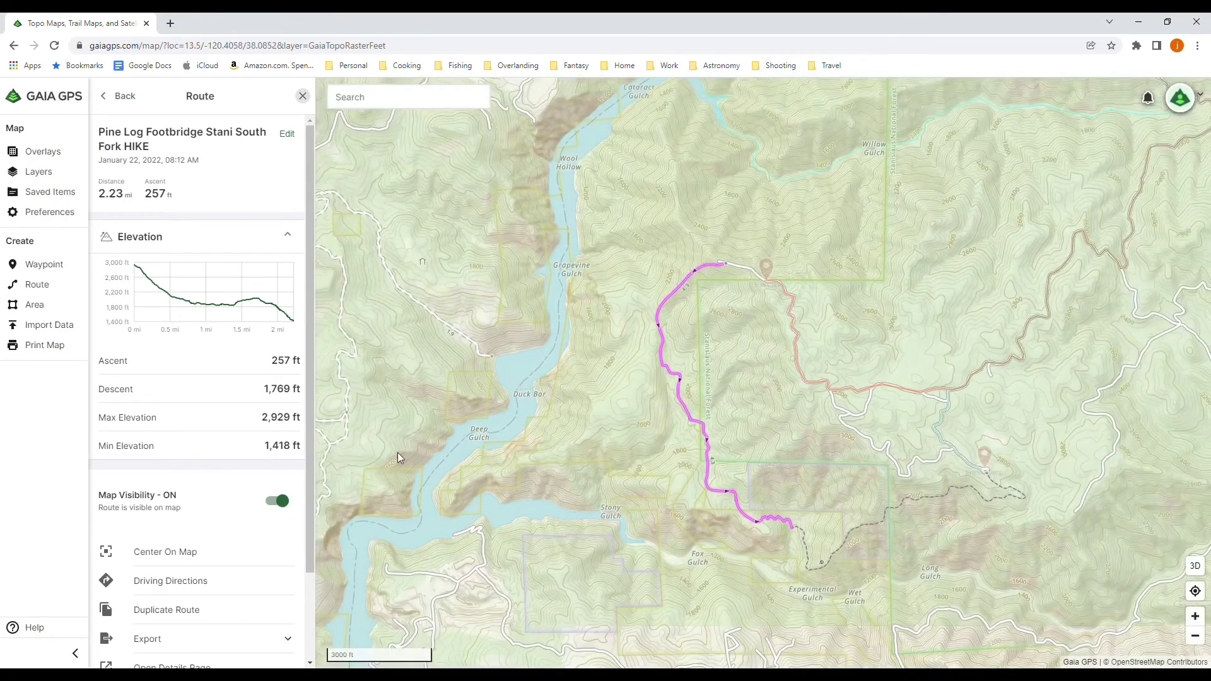
pyautogui.scroll(-3, 179, 524)
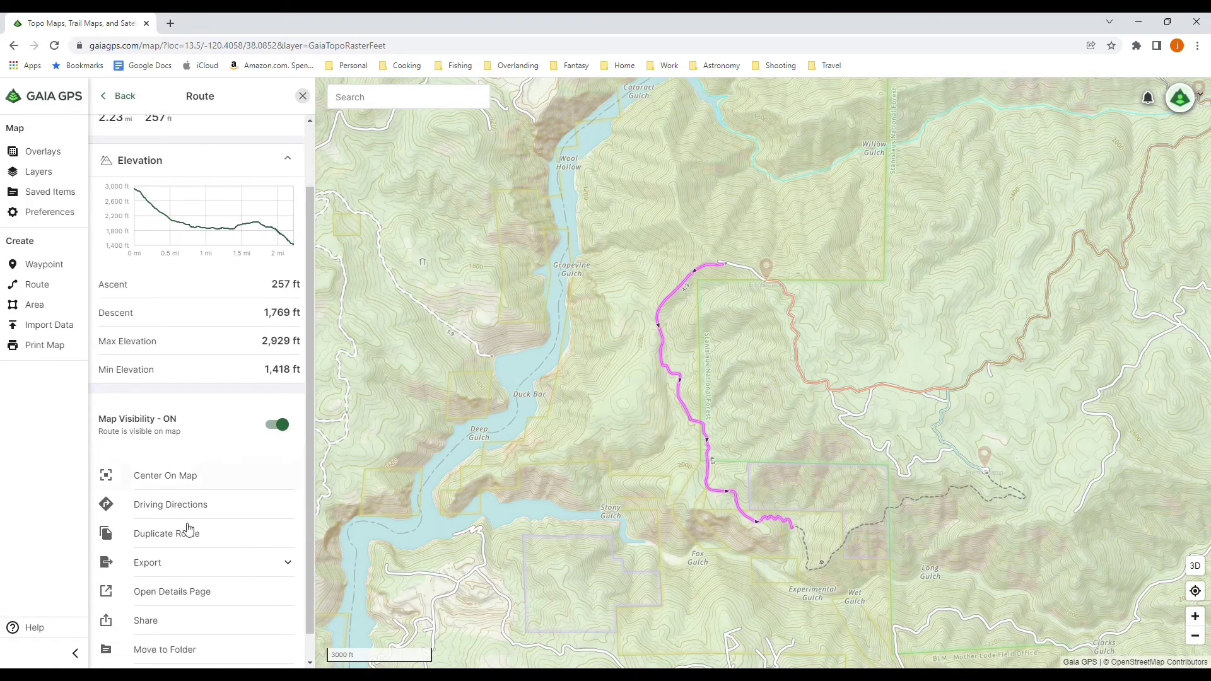
pyautogui.click(179, 621)
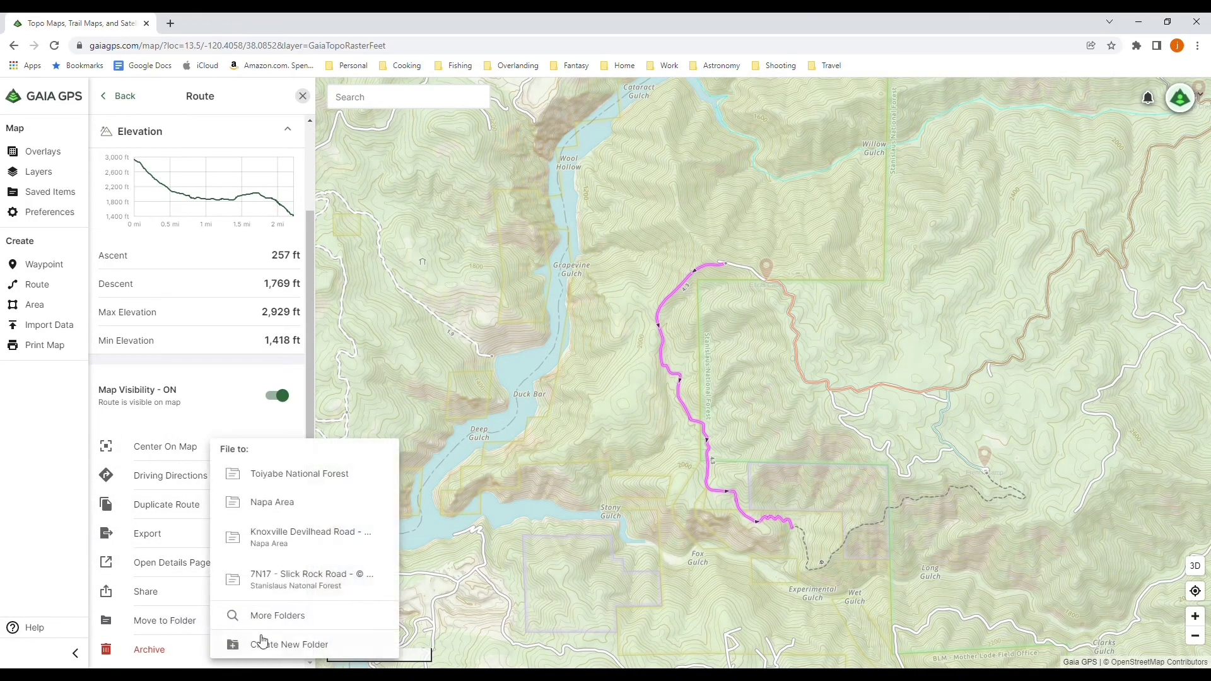
pyautogui.click(297, 623)
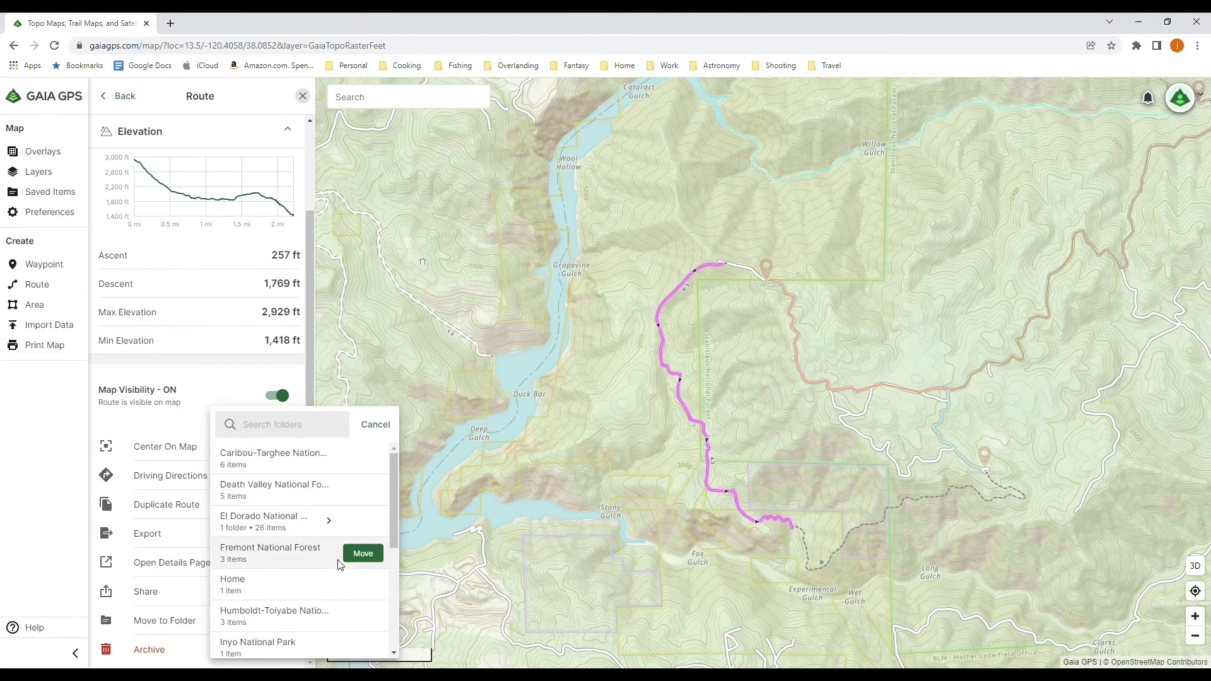
pyautogui.scroll(-3, 337, 565)
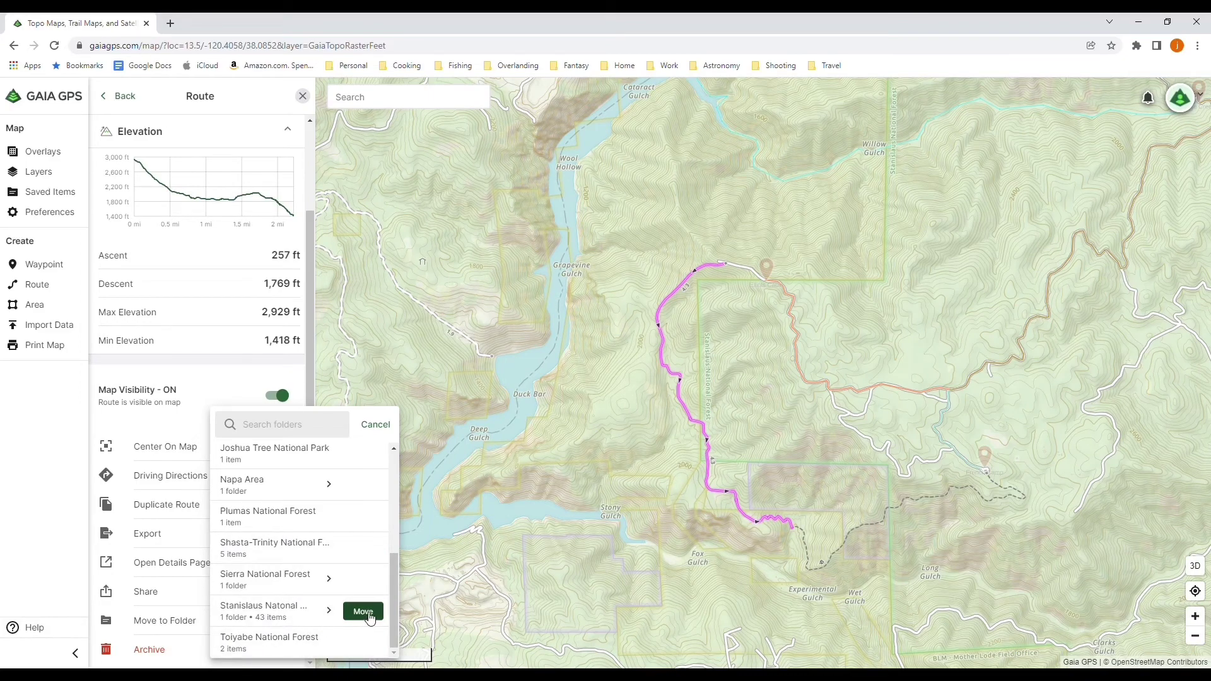
pyautogui.click(365, 613)
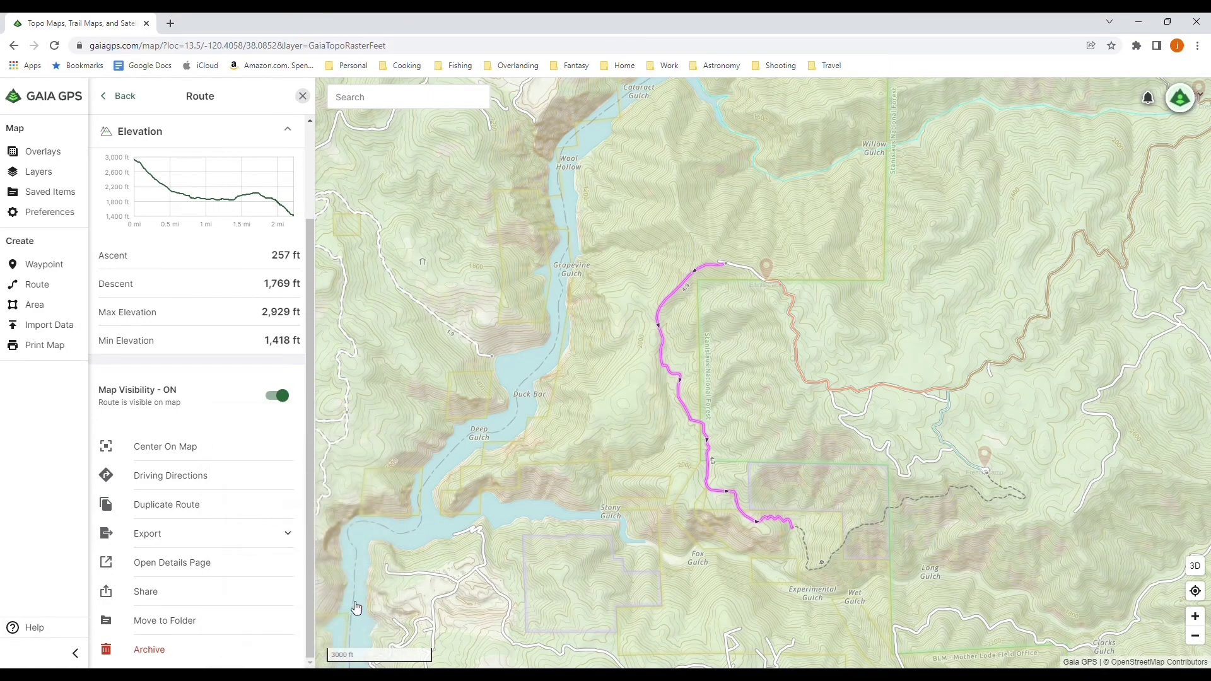
# Return from the route details to Saved Items, closing and reopening the list
pyautogui.click(128, 97)
pyautogui.scroll(2, 235, 375)
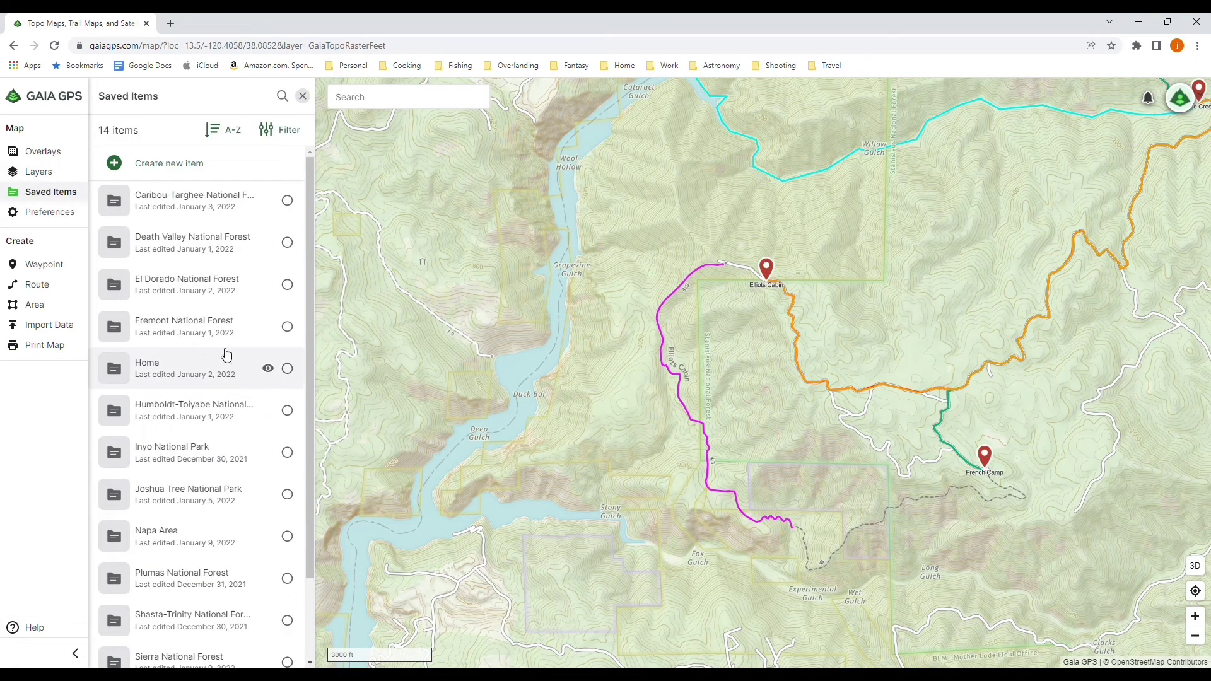
pyautogui.click(63, 194)
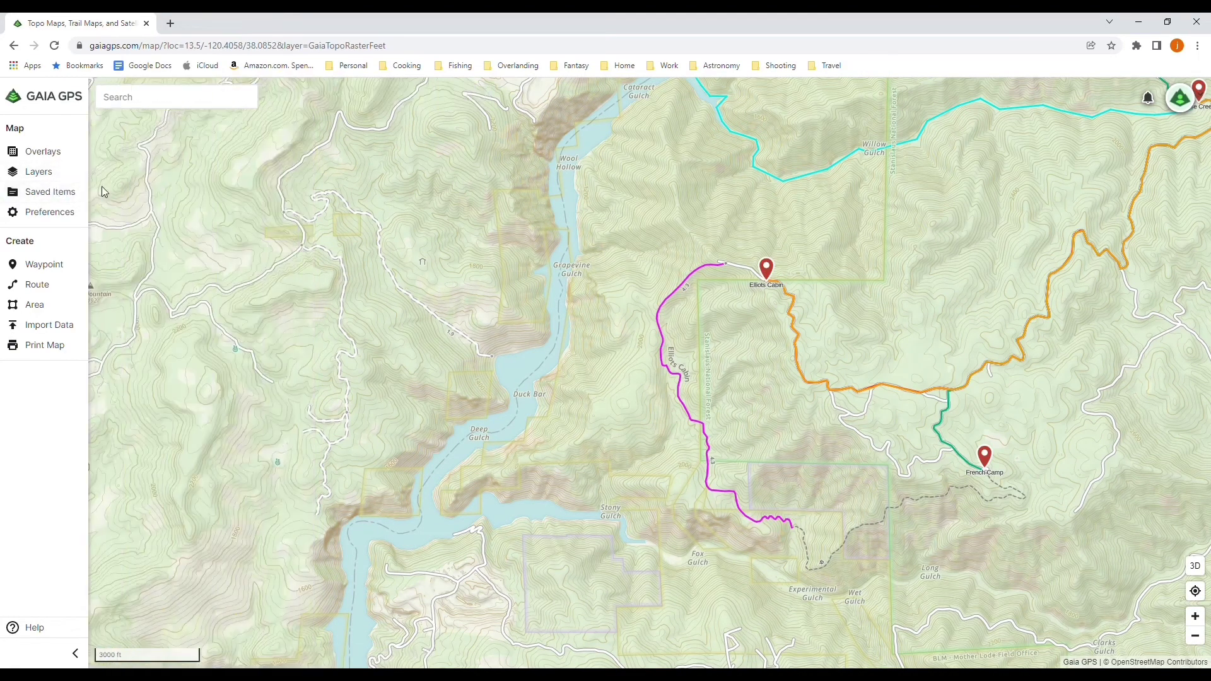
pyautogui.click(65, 195)
# Start a new folder via Create new item, cancel it, and scroll the 14 folders
pyautogui.click(182, 165)
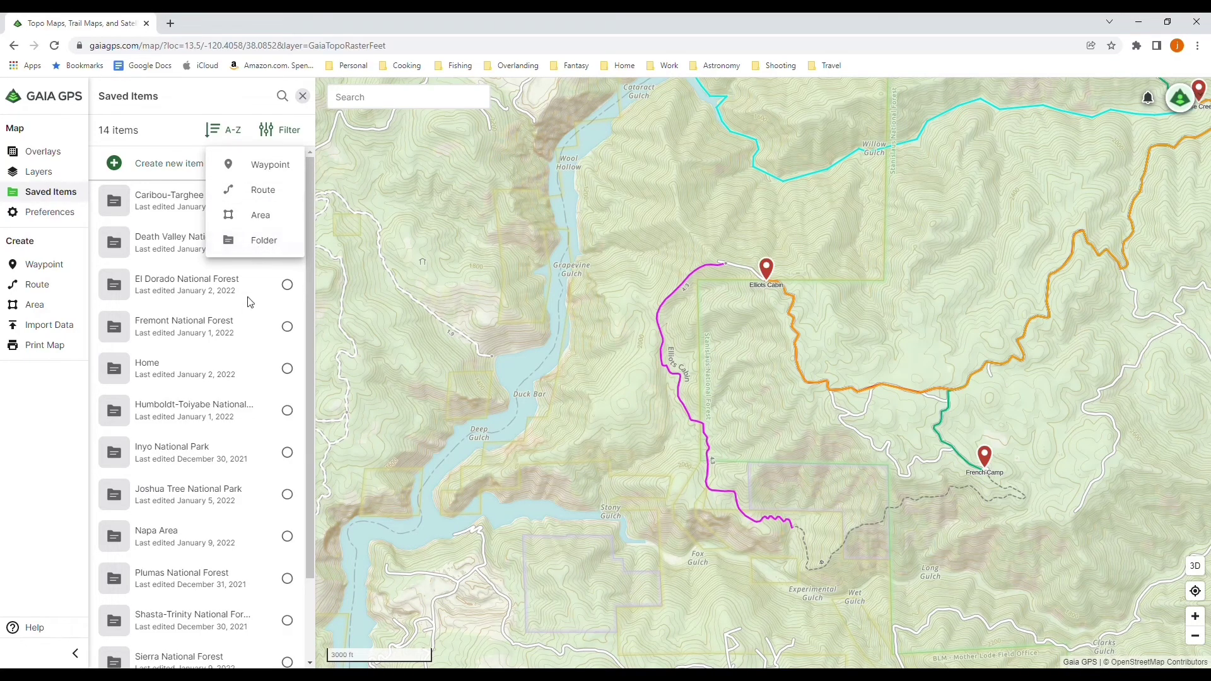
pyautogui.click(173, 133)
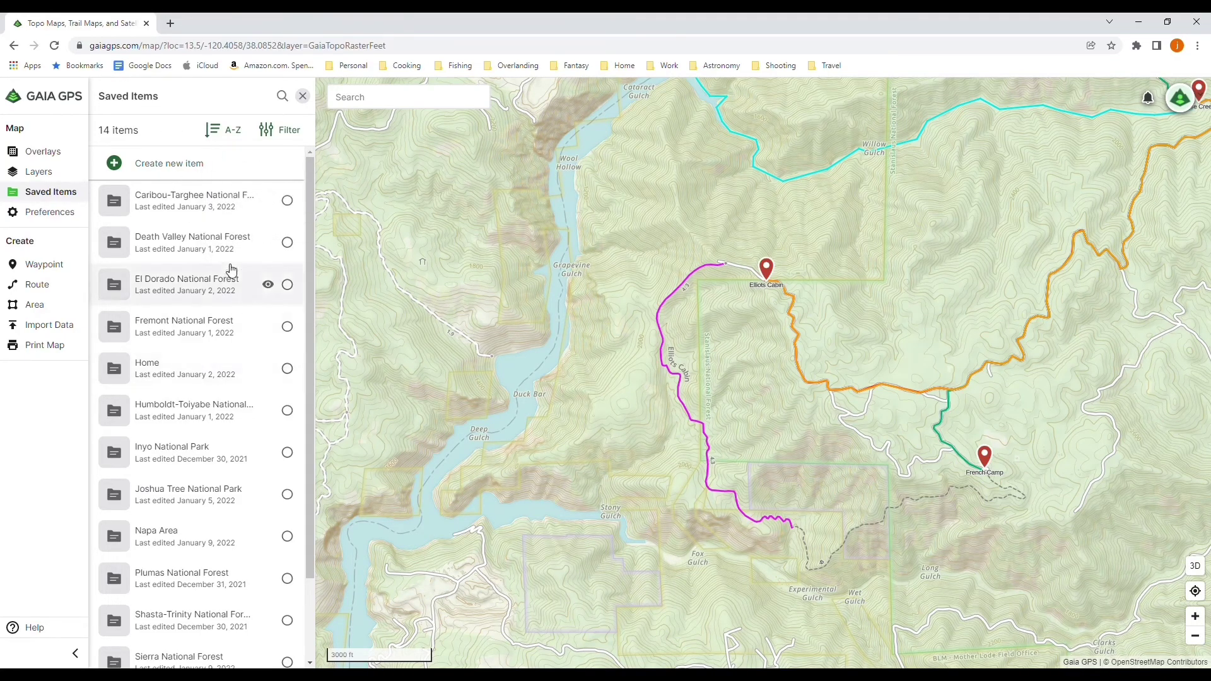
pyautogui.click(194, 162)
pyautogui.click(262, 239)
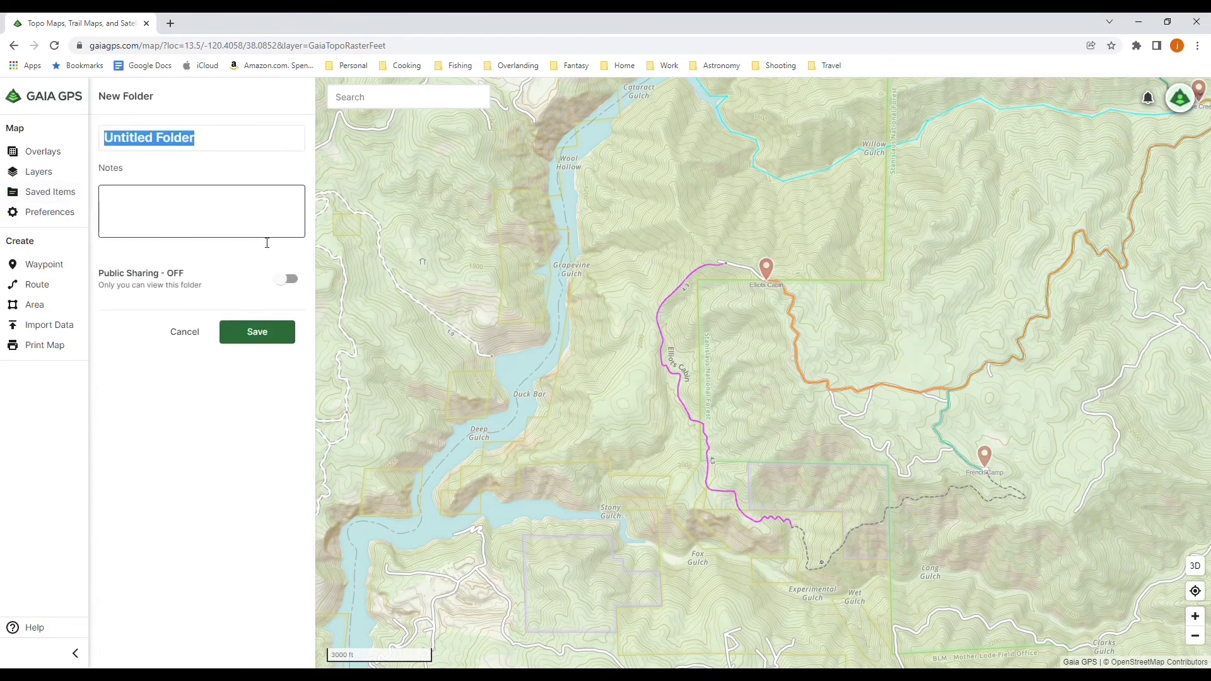
pyautogui.click(192, 332)
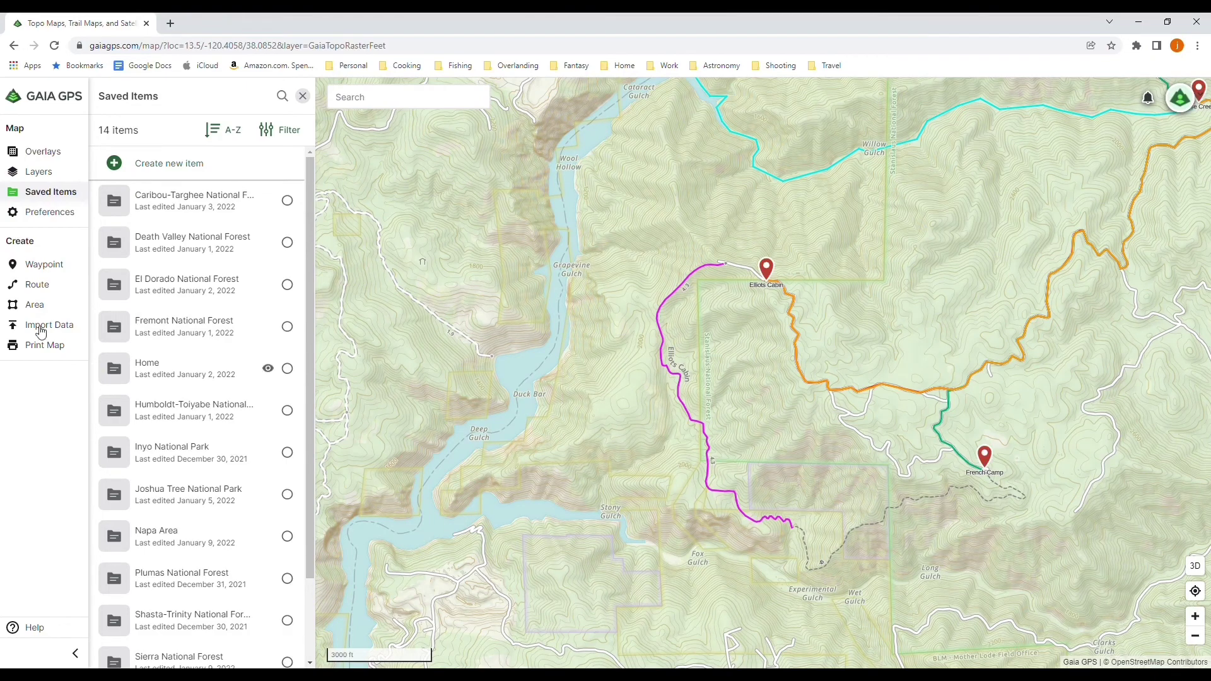
pyautogui.scroll(-3, 208, 410)
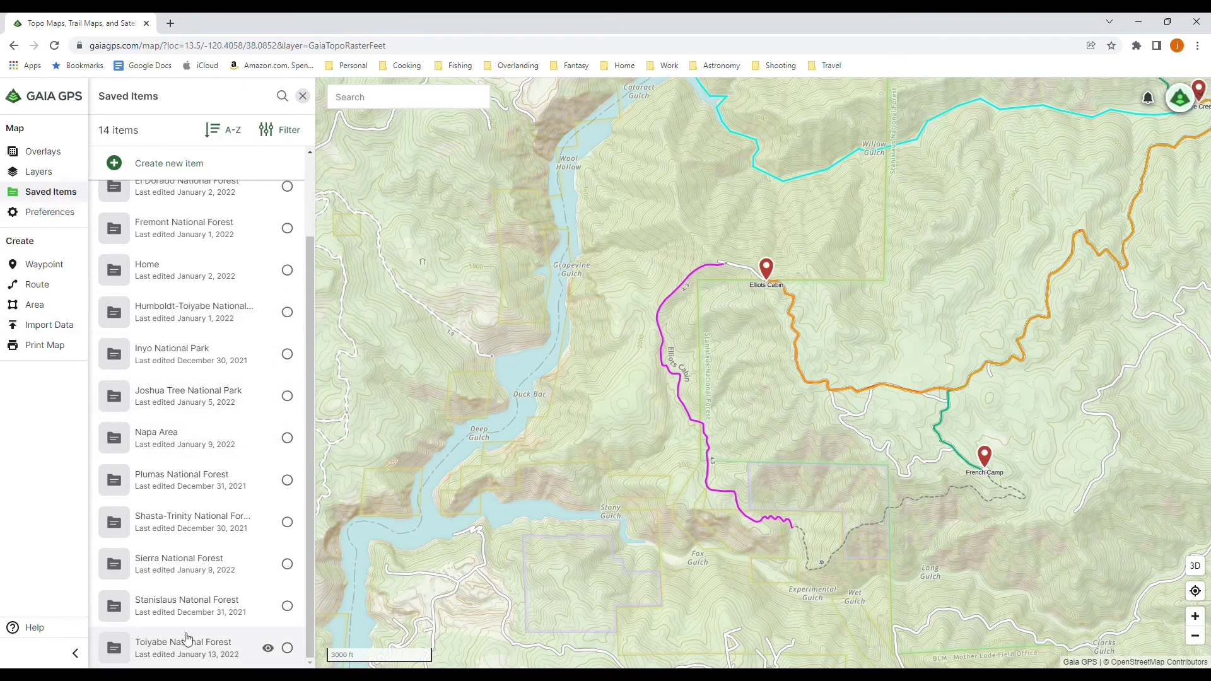
# Open the Stanislaus National Forest folder and scroll through its 45 waypoints and routes
pyautogui.click(196, 621)
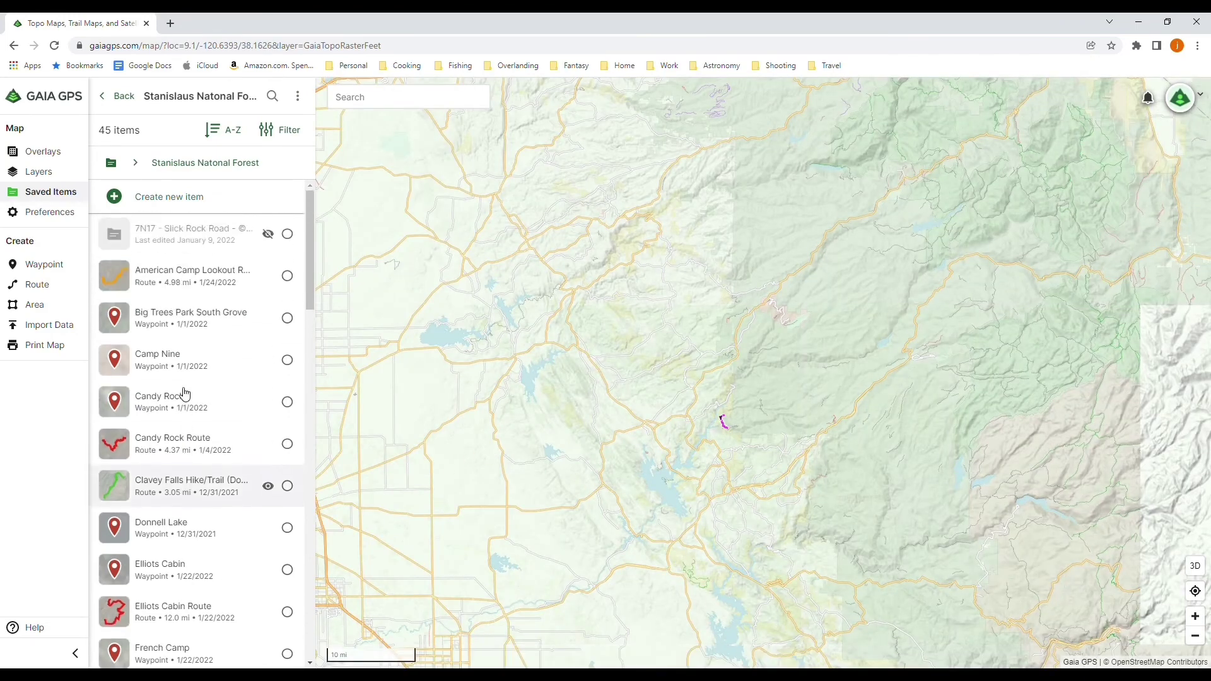
pyautogui.scroll(2, 183, 391)
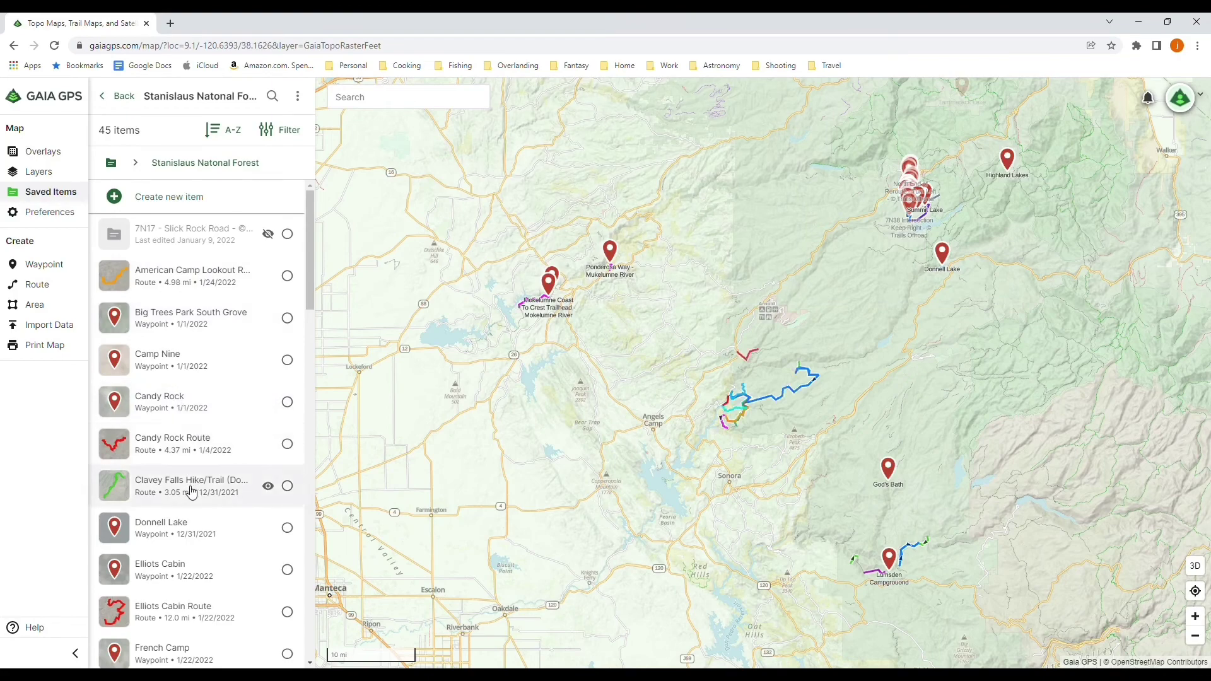
pyautogui.scroll(-5, 188, 536)
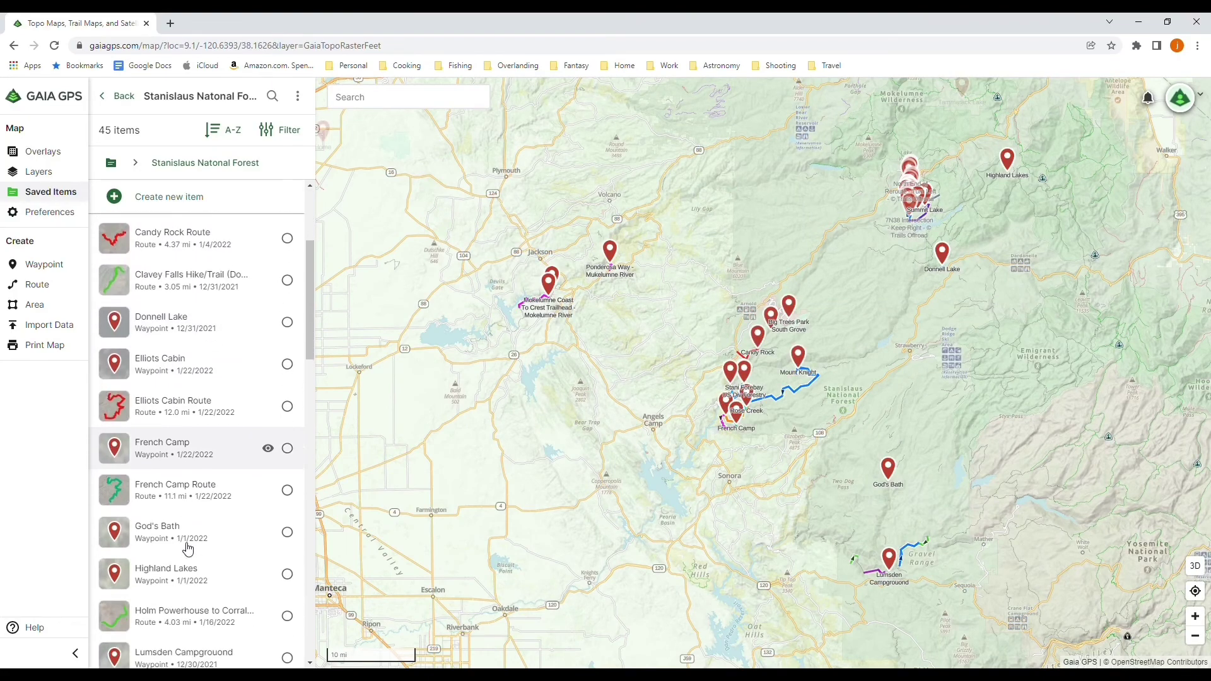
pyautogui.scroll(-13, 187, 547)
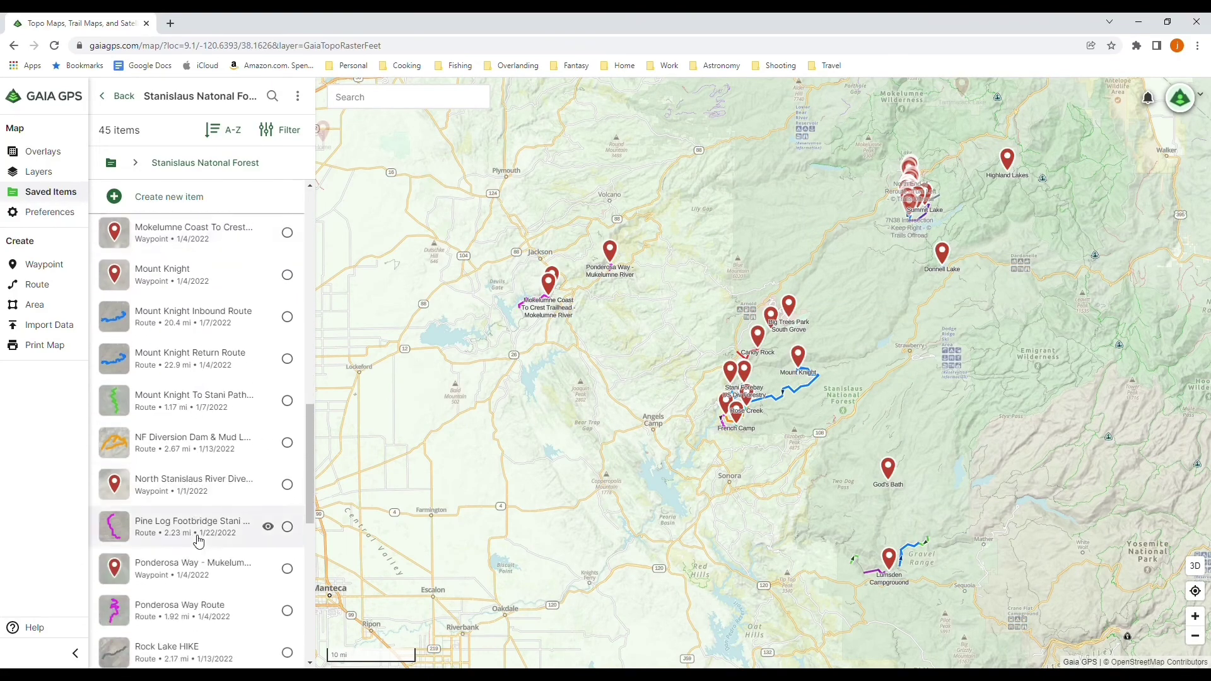
pyautogui.scroll(-5, 198, 542)
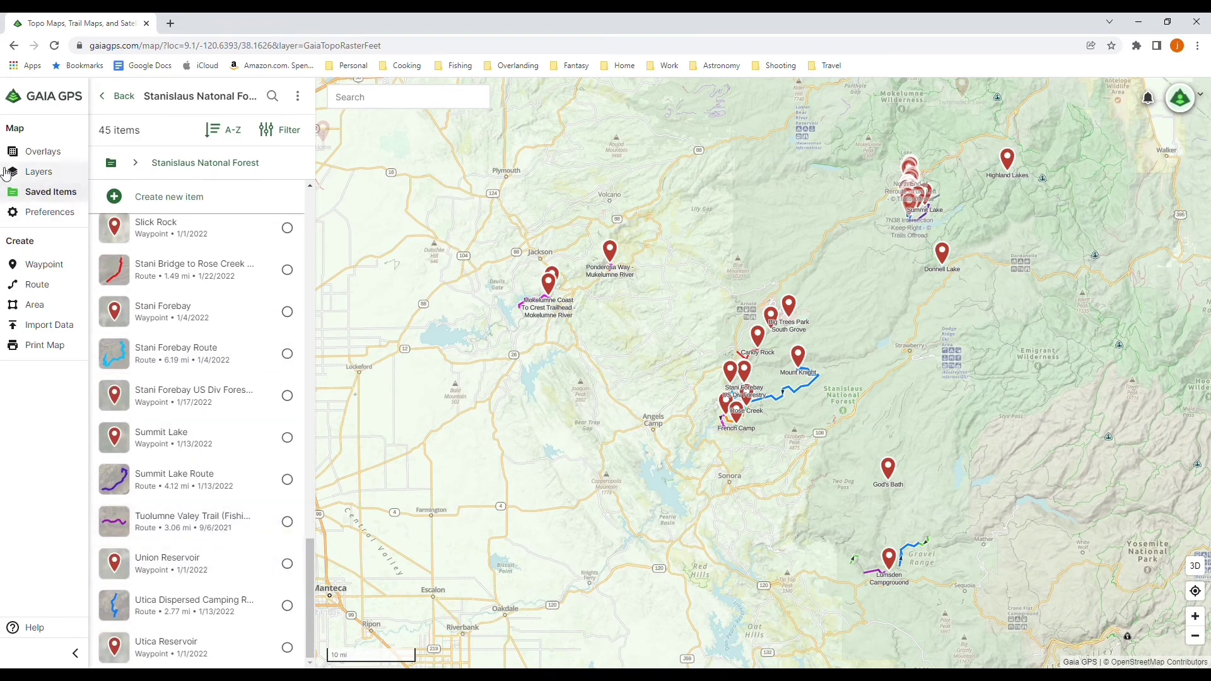
# In Map Overlays, turn Waypoints and Waypoint Labels off and back on
pyautogui.click(39, 152)
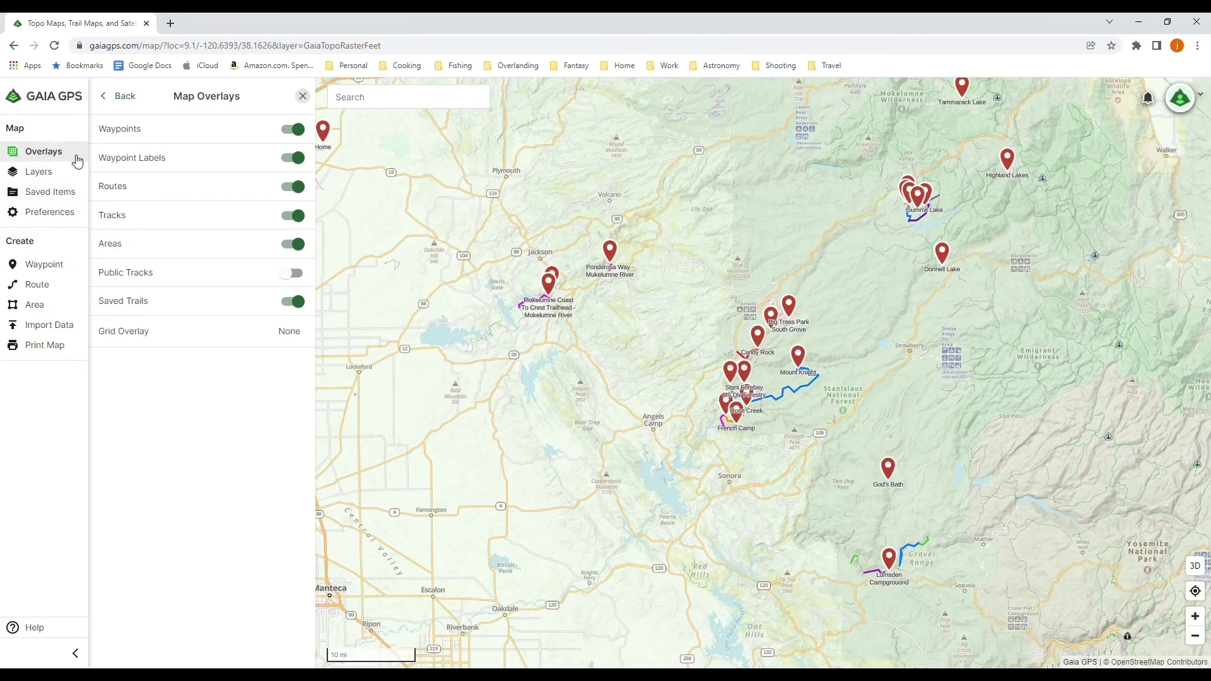
pyautogui.click(294, 134)
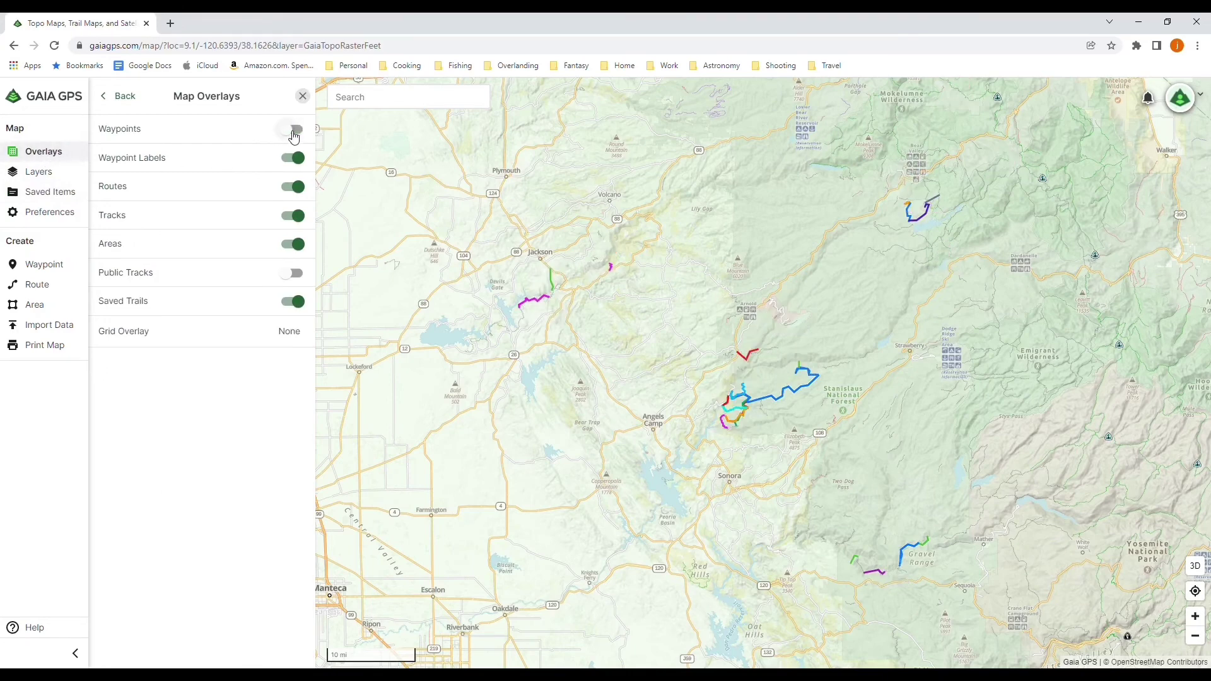
pyautogui.click(296, 135)
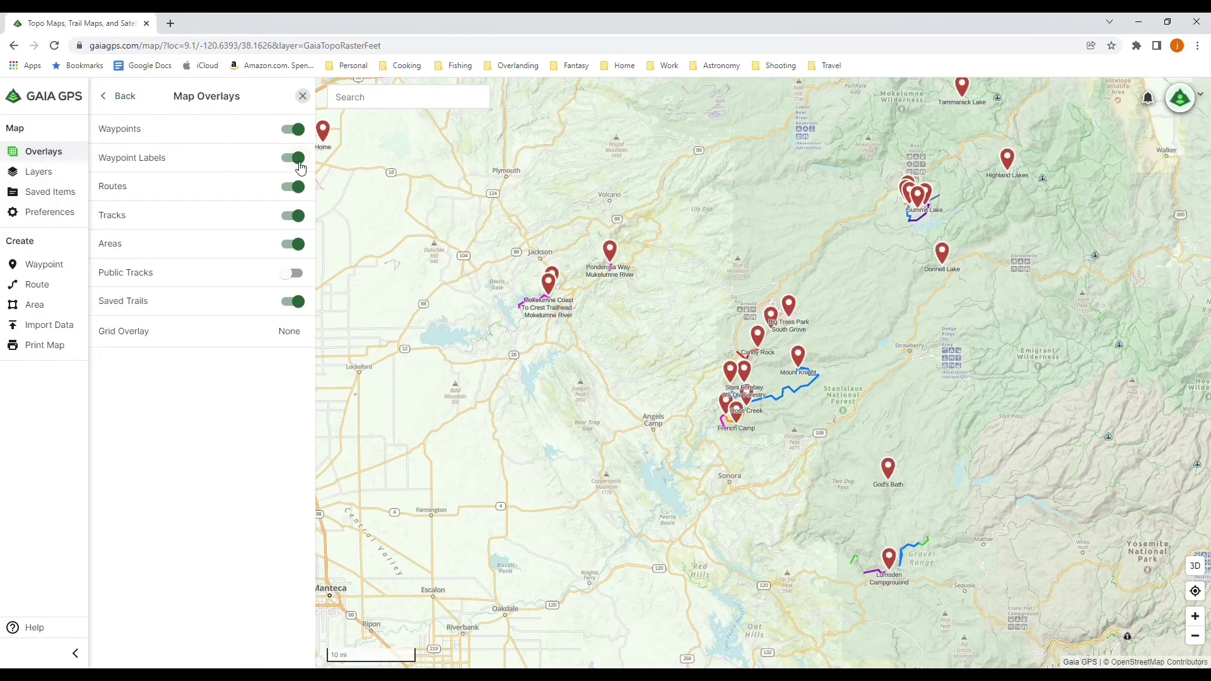
pyautogui.click(297, 164)
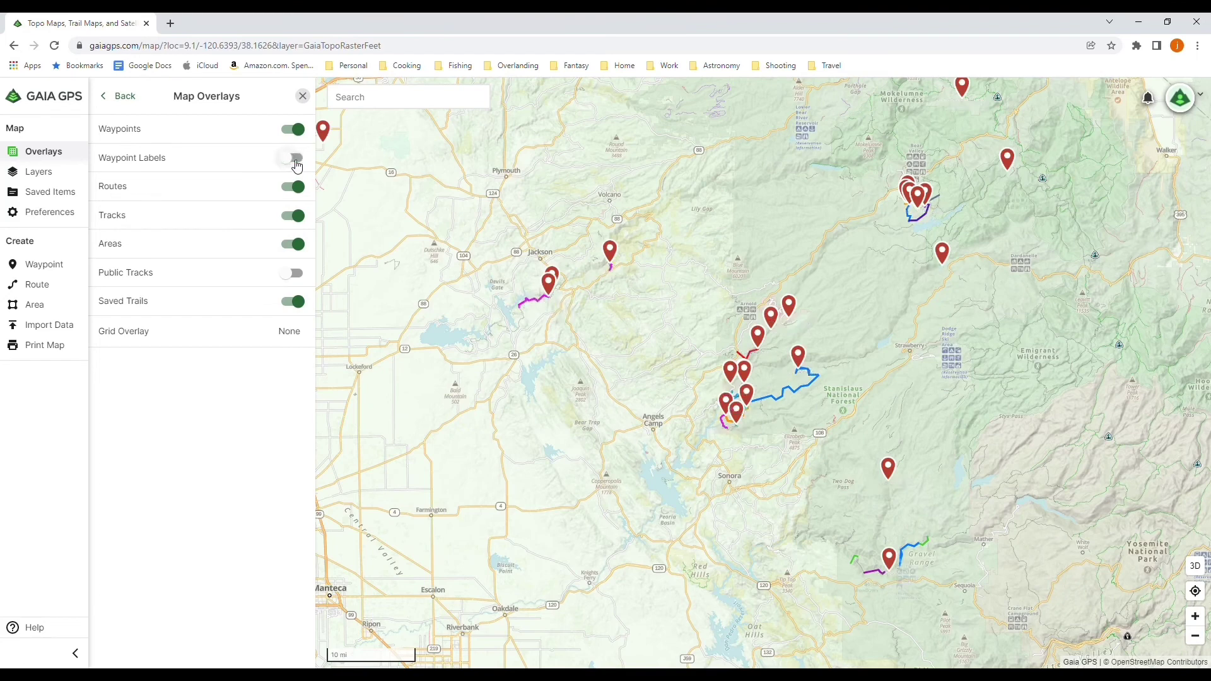
pyautogui.click(298, 164)
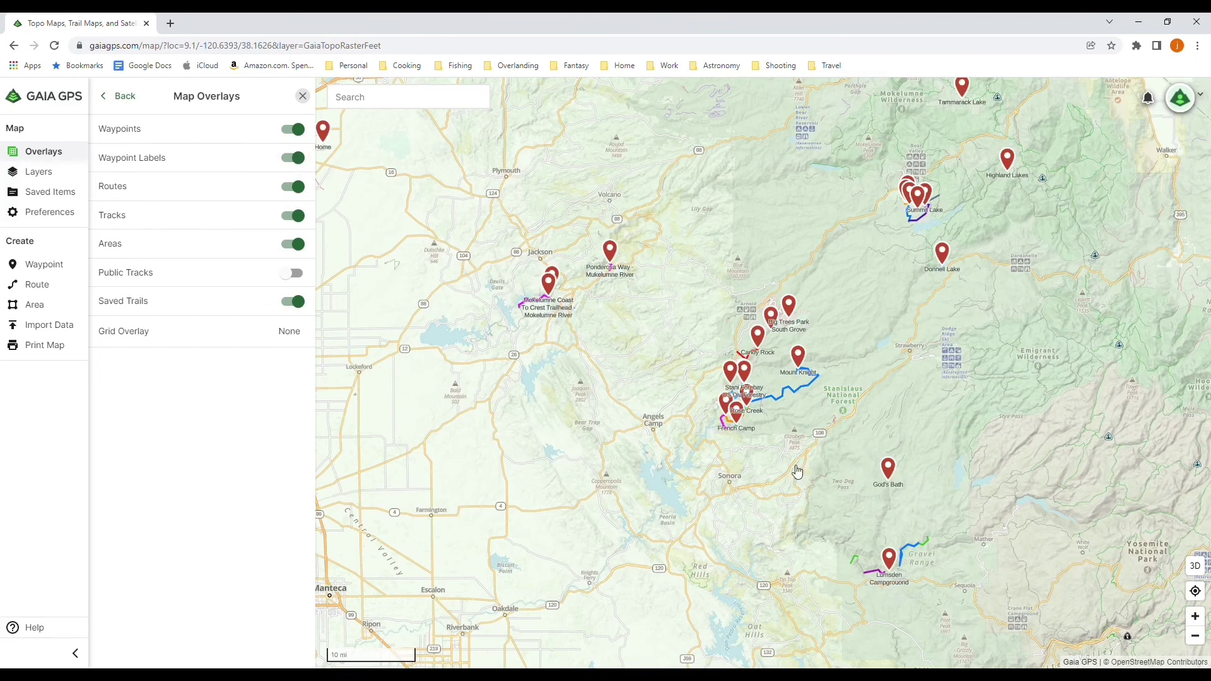
# Turn Routes off and back on, then show and hide Public Tracks
pyautogui.click(294, 191)
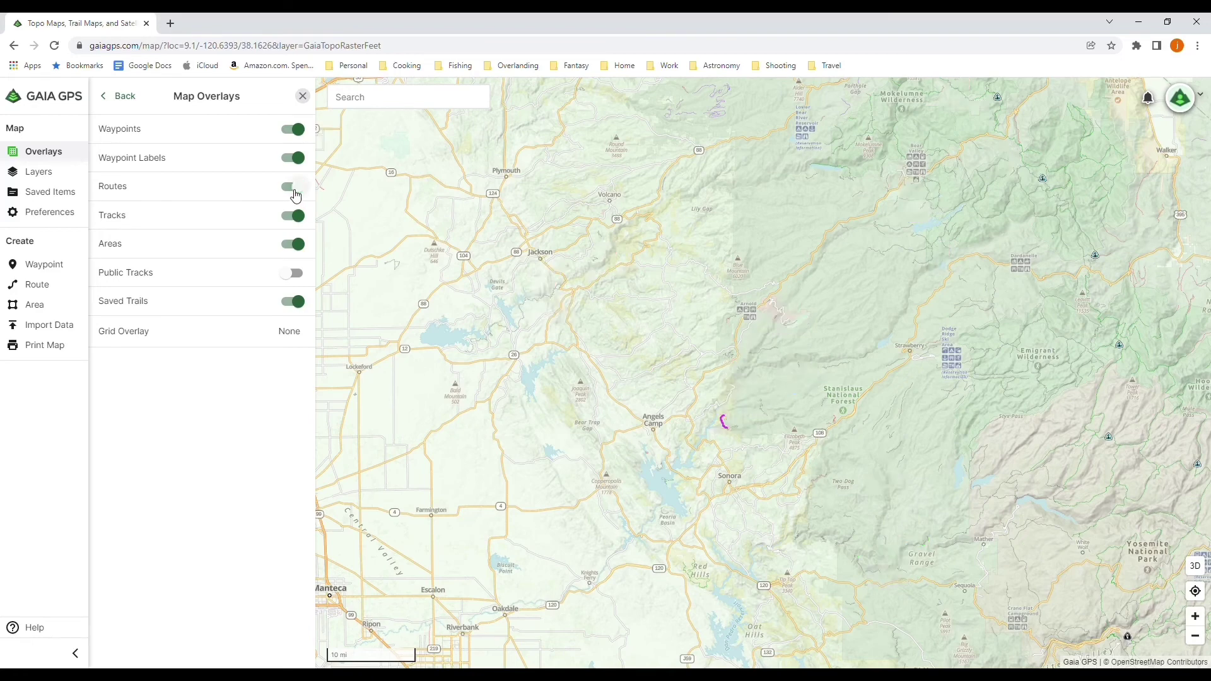
pyautogui.click(294, 189)
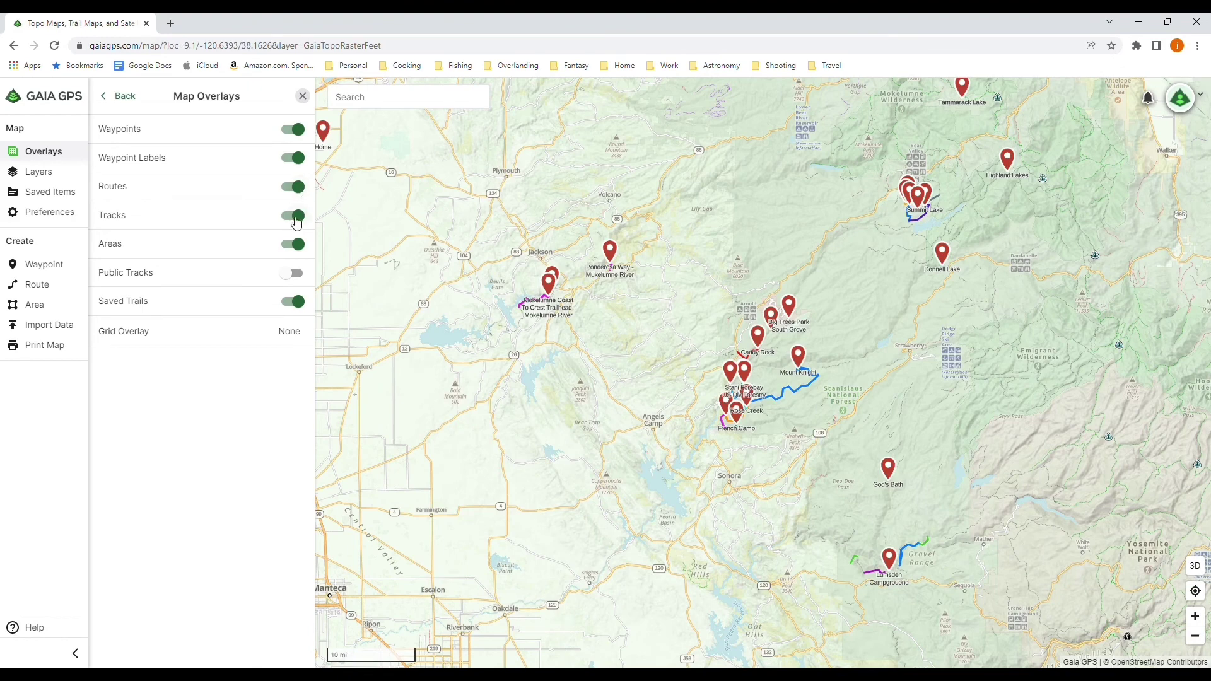
pyautogui.click(302, 280)
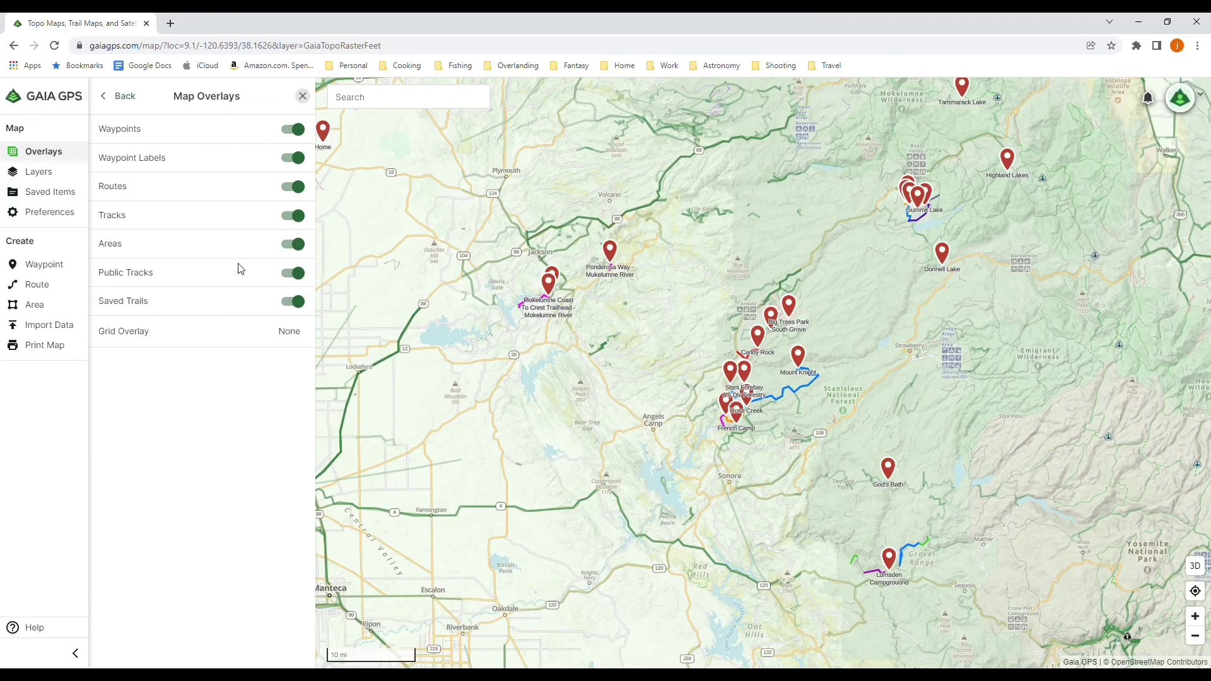
pyautogui.click(292, 273)
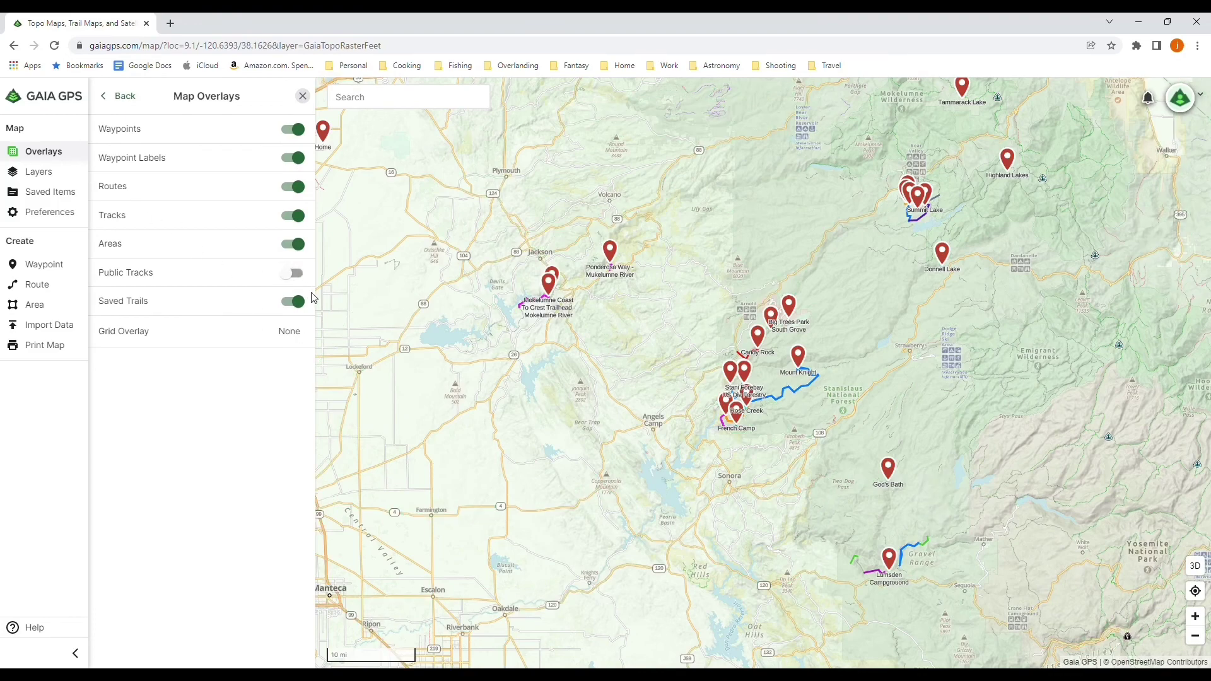
# Open Map Preferences, showing Imperial distance units and Decimal Degrees coordinates
pyautogui.click(66, 212)
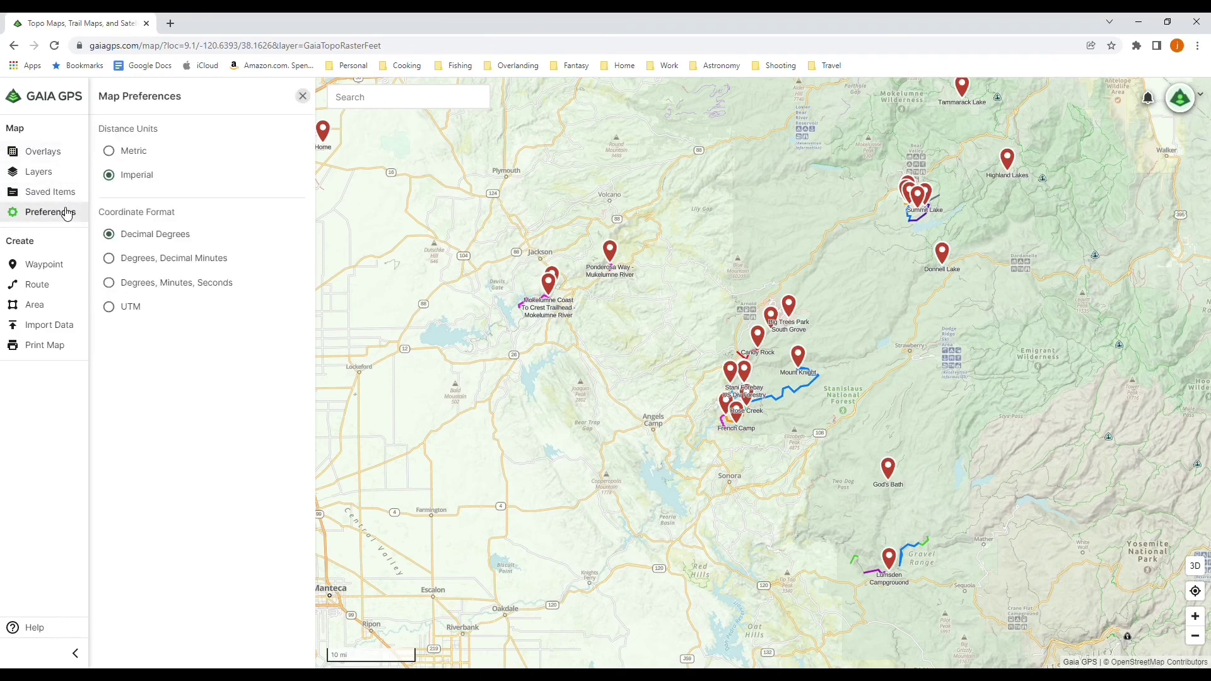